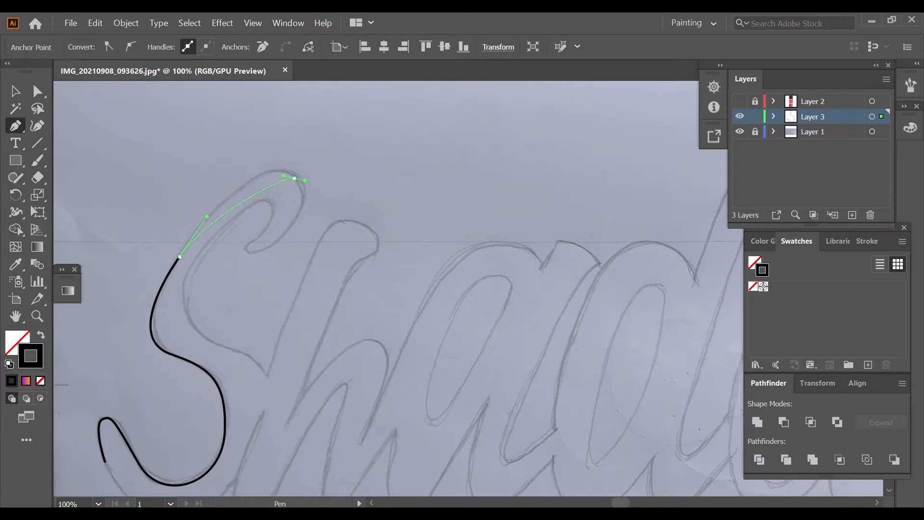
Trace the upper hook and inner curve of the letter S over the sketch with the Pen tool.
{"action": "left_click_drag", "start_coordinate": [250, 252], "coordinate": [233, 251]}
{"action": "left_click_drag", "start_coordinate": [273, 223], "coordinate": [286, 205]}
{"action": "left_click_drag", "start_coordinate": [232, 220], "coordinate": [196, 252]}
{"action": "left_click_drag", "start_coordinate": [201, 334], "coordinate": [288, 320]}
{"action": "key", "text": "ctrl+z"}
Continue the path around the h's tall stem and over its arch, following the sketched outline.
{"action": "left_click_drag", "start_coordinate": [268, 378], "coordinate": [383, 236]}
{"action": "left_click_drag", "start_coordinate": [356, 264], "coordinate": [339, 272]}
{"action": "left_click", "coordinate": [356, 263]}
{"action": "left_click", "coordinate": [287, 425]}
{"action": "left_click_drag", "start_coordinate": [319, 417], "coordinate": [286, 317]}
{"action": "left_click_drag", "start_coordinate": [327, 241], "coordinate": [363, 229]}
{"action": "left_click_drag", "start_coordinate": [329, 341], "coordinate": [306, 398]}
Trace the upper contour of the a, its pointed top corner and part of its downstroke.
{"action": "left_click_drag", "start_coordinate": [409, 178], "coordinate": [415, 167]}
{"action": "left_click_drag", "start_coordinate": [415, 167], "coordinate": [355, 208]}
{"action": "left_click_drag", "start_coordinate": [451, 206], "coordinate": [522, 227]}
{"action": "left_click", "coordinate": [465, 181]}
{"action": "left_click_drag", "start_coordinate": [426, 351], "coordinate": [530, 310]}
{"action": "key", "text": "ctrl+z"}
{"action": "key", "text": "ctrl+shift+a"}
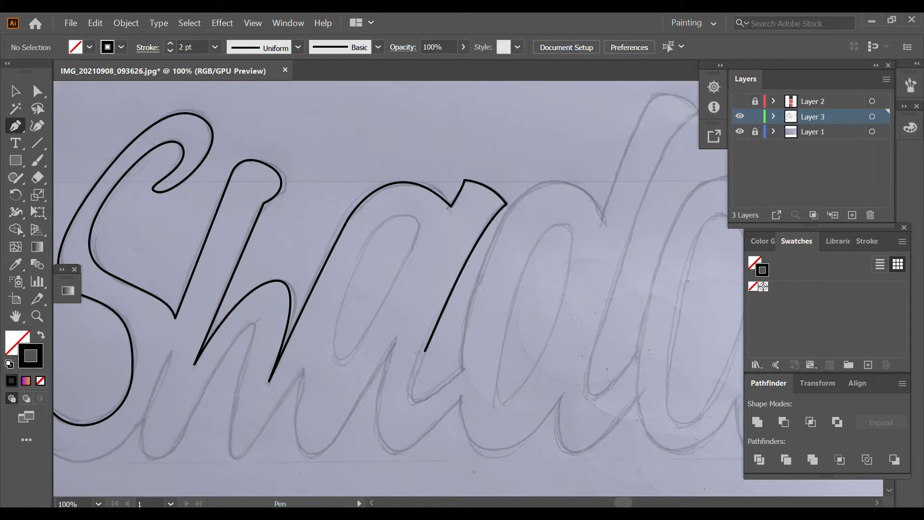
Draw an ellipse over the d's bowl and slant and reshape it to match the sketch.
{"action": "left_click_drag", "start_coordinate": [592, 432], "coordinate": [593, 432]}
{"action": "left_click_drag", "start_coordinate": [584, 444], "coordinate": [532, 475]}
{"action": "left_click_drag", "start_coordinate": [559, 299], "coordinate": [506, 309]}
{"action": "left_click_drag", "start_coordinate": [538, 320], "coordinate": [597, 328]}
{"action": "left_click_drag", "start_coordinate": [576, 192], "coordinate": [579, 184]}
{"action": "left_click_drag", "start_coordinate": [492, 445], "coordinate": [488, 458]}
{"action": "key", "text": "e"}
{"action": "left_click_drag", "start_coordinate": [603, 365], "coordinate": [604, 360]}
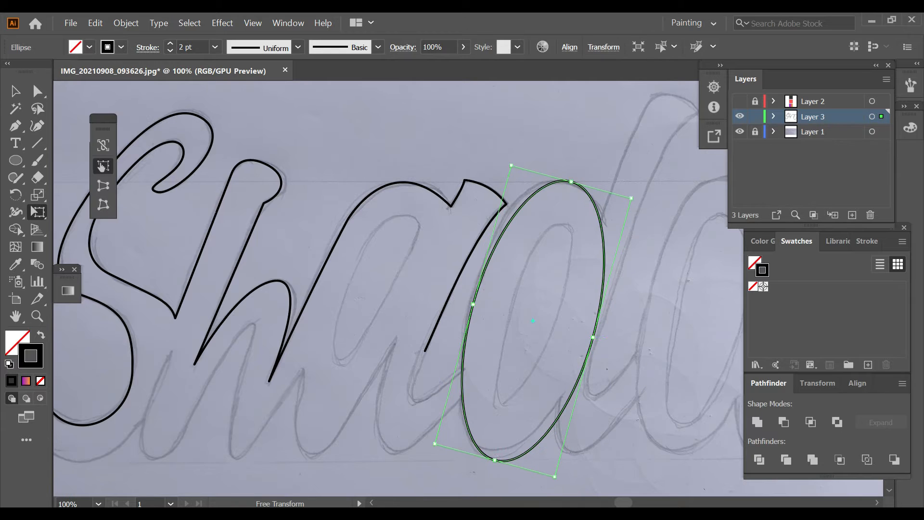
Create the d's inner counter by offsetting the bowl ellipse by -0.5 in with Miter joins.
{"action": "key", "text": "v"}
{"action": "key", "text": "ctrl+shift+o"}
{"action": "key", "text": "Down"}
{"action": "key", "text": "Down"}
{"action": "key", "text": "Down"}
{"action": "key", "text": "Down"}
{"action": "key", "text": "Down"}
{"action": "key", "text": "Down"}
{"action": "key", "text": "Down"}
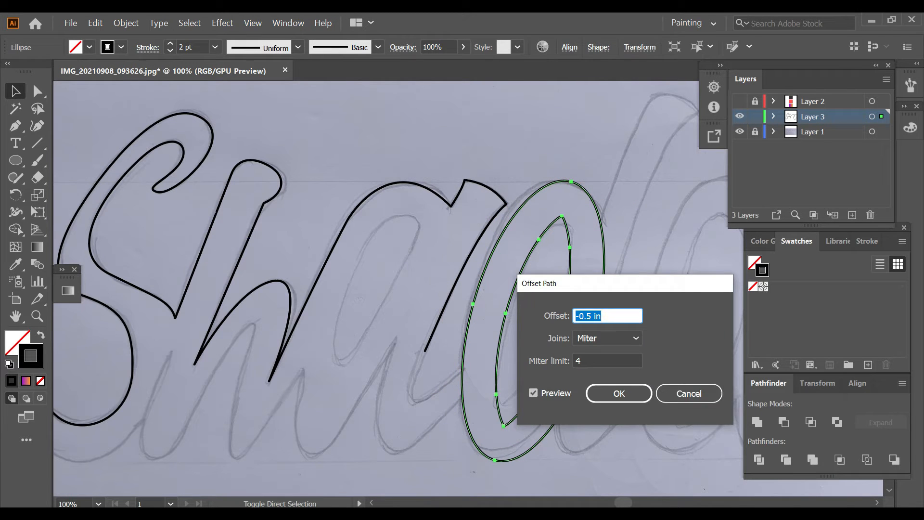
{"action": "key", "text": "Return"}
Round the pointed ends of the d's inner counter path.
{"action": "key", "text": "a"}
{"action": "key", "text": "ctrl+shift+a"}
{"action": "left_click", "coordinate": [504, 426]}
{"action": "left_click_drag", "start_coordinate": [507, 415], "coordinate": [512, 404]}
{"action": "key", "text": "ctrl+shift+a"}
Extend the a's downstroke around its lower curve to meet the d's bowl.
{"action": "left_click_drag", "start_coordinate": [425, 351], "coordinate": [465, 262]}
{"action": "key", "text": "ctrl+shift+a"}
{"action": "left_click_drag", "start_coordinate": [544, 321], "coordinate": [351, 413]}
Trace the d's tall stem from the bowl, around its curved top and down to its base.
{"action": "left_click", "coordinate": [407, 313]}
{"action": "left_click", "coordinate": [451, 201]}
{"action": "left_click_drag", "start_coordinate": [506, 205], "coordinate": [553, 247]}
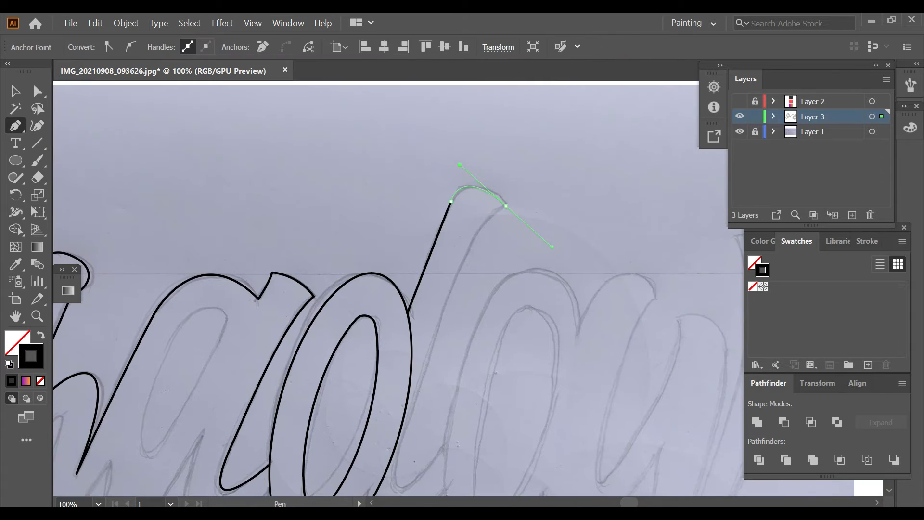
{"action": "left_click_drag", "start_coordinate": [424, 437], "coordinate": [445, 324]}
{"action": "left_click_drag", "start_coordinate": [420, 374], "coordinate": [442, 380]}
{"action": "key", "text": "ctrl+shift+a"}
{"action": "left_click_drag", "start_coordinate": [499, 337], "coordinate": [426, 360]}
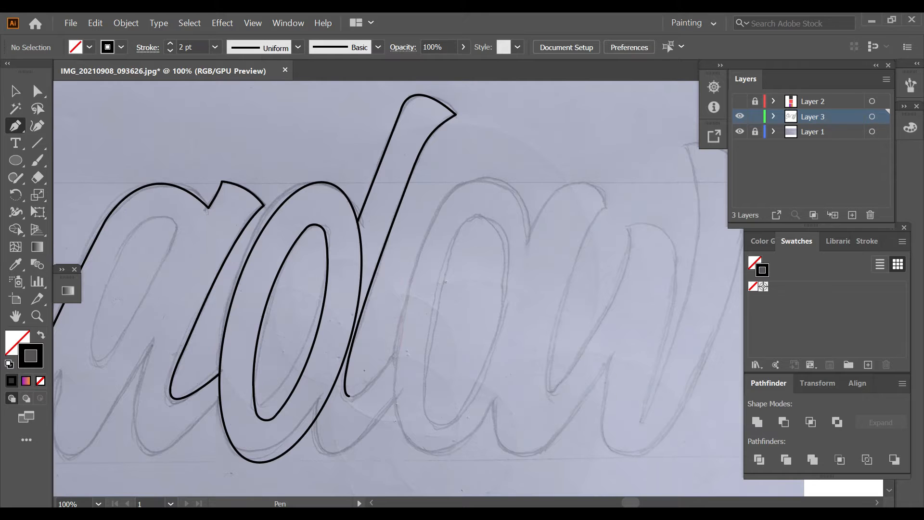
Draw an ellipse over the letter o and slant and reshape it to fit the sketched outer contour.
{"action": "left_click_drag", "start_coordinate": [494, 454], "coordinate": [494, 454]}
{"action": "left_click_drag", "start_coordinate": [441, 320], "coordinate": [400, 320]}
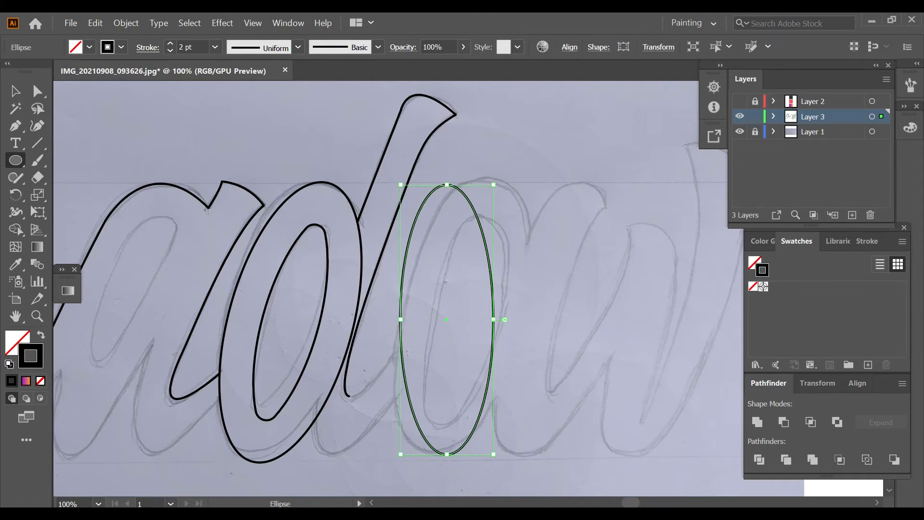
{"action": "key", "text": "e"}
{"action": "mouse_move", "coordinate": [503, 179]}
{"action": "left_mouse_down"}
{"action": "mouse_move", "coordinate": [540, 198]}
{"action": "mouse_move", "coordinate": [529, 192]}
{"action": "left_mouse_up"}
{"action": "key", "text": "v"}
{"action": "left_click_drag", "start_coordinate": [493, 328], "coordinate": [524, 329]}
{"action": "left_click_drag", "start_coordinate": [555, 187], "coordinate": [558, 189]}
Offset the o's ellipse inward to form its counter and round the counter's pointed ends.
{"action": "key", "text": "ctrl+shift+o"}
{"action": "left_click", "coordinate": [619, 393]}
{"action": "key", "text": "a"}
{"action": "left_click_drag", "start_coordinate": [483, 225], "coordinate": [482, 231]}
{"action": "left_click", "coordinate": [308, 140]}
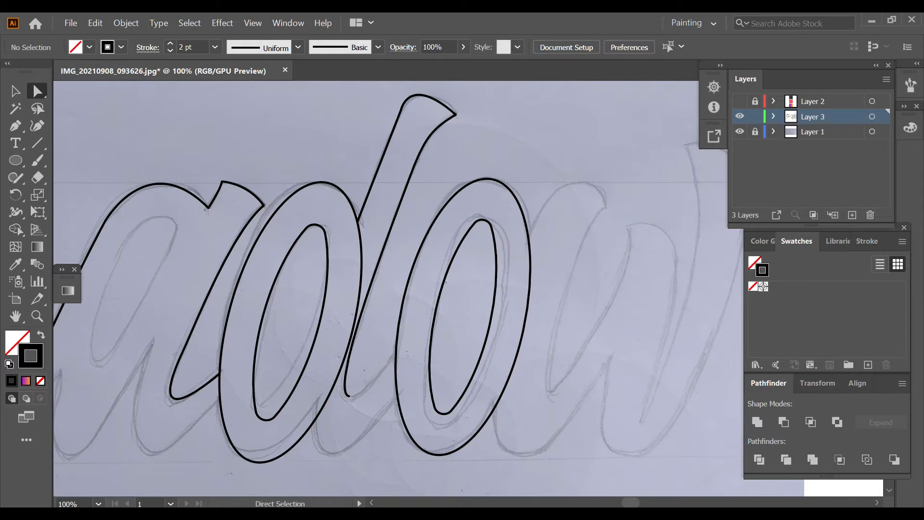
Trace the upper and lower edges of the stroke connecting the d's stem to the o.
{"action": "key", "text": "p"}
{"action": "left_click", "coordinate": [396, 348]}
{"action": "left_click_drag", "start_coordinate": [349, 396], "coordinate": [327, 394]}
{"action": "left_click", "coordinate": [364, 426], "text": "ctrl"}
{"action": "scroll", "coordinate": [361, 423], "scroll_direction": "down", "scroll_amount": 2}
{"action": "left_click", "coordinate": [314, 375]}
{"action": "left_click_drag", "start_coordinate": [398, 351], "coordinate": [475, 245]}
{"action": "left_click", "coordinate": [476, 289], "text": "ctrl"}
{"action": "left_click_drag", "start_coordinate": [479, 319], "coordinate": [328, 367]}
Trace the w's upper contour from the o through its first loop to the second inner valley.
{"action": "left_click", "coordinate": [377, 241]}
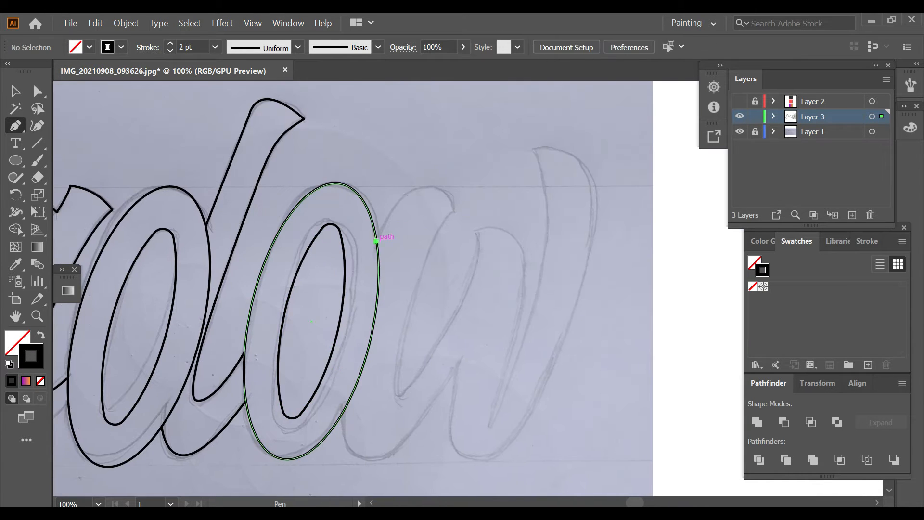
{"action": "left_click_drag", "start_coordinate": [455, 213], "coordinate": [503, 272]}
{"action": "left_click_drag", "start_coordinate": [399, 393], "coordinate": [476, 237]}
{"action": "left_click_drag", "start_coordinate": [496, 195], "coordinate": [509, 232]}
{"action": "left_click_drag", "start_coordinate": [521, 308], "coordinate": [514, 343]}
{"action": "left_click", "coordinate": [491, 421]}
Trace the w's final tall stroke and its lower edge back to the o.
{"action": "left_click_drag", "start_coordinate": [535, 270], "coordinate": [502, 344]}
{"action": "mouse_move", "coordinate": [501, 225]}
{"action": "left_mouse_down"}
{"action": "mouse_move", "coordinate": [525, 185]}
{"action": "mouse_move", "coordinate": [557, 223]}
{"action": "left_mouse_up"}
{"action": "left_click_drag", "start_coordinate": [546, 368], "coordinate": [516, 465]}
{"action": "left_click_drag", "start_coordinate": [515, 465], "coordinate": [576, 256]}
{"action": "left_click_drag", "start_coordinate": [528, 315], "coordinate": [500, 340]}
{"action": "left_click_drag", "start_coordinate": [531, 310], "coordinate": [510, 325]}
{"action": "key", "text": "ctrl+z"}
{"action": "left_click_drag", "start_coordinate": [617, 174], "coordinate": [568, 252]}
{"action": "left_click_drag", "start_coordinate": [457, 405], "coordinate": [416, 413]}
{"action": "left_click", "coordinate": [438, 300]}
{"action": "left_click_drag", "start_coordinate": [322, 352], "coordinate": [288, 245]}
{"action": "left_click", "coordinate": [270, 448], "text": "ctrl"}
Trace the lower edge of the a from the d's bowl to the base of the h's right leg.
{"action": "scroll", "coordinate": [270, 448], "scroll_direction": "down", "scroll_amount": 2}
{"action": "left_click_drag", "start_coordinate": [269, 448], "coordinate": [544, 368]}
{"action": "scroll", "coordinate": [410, 303], "scroll_direction": "up", "scroll_amount": 3}
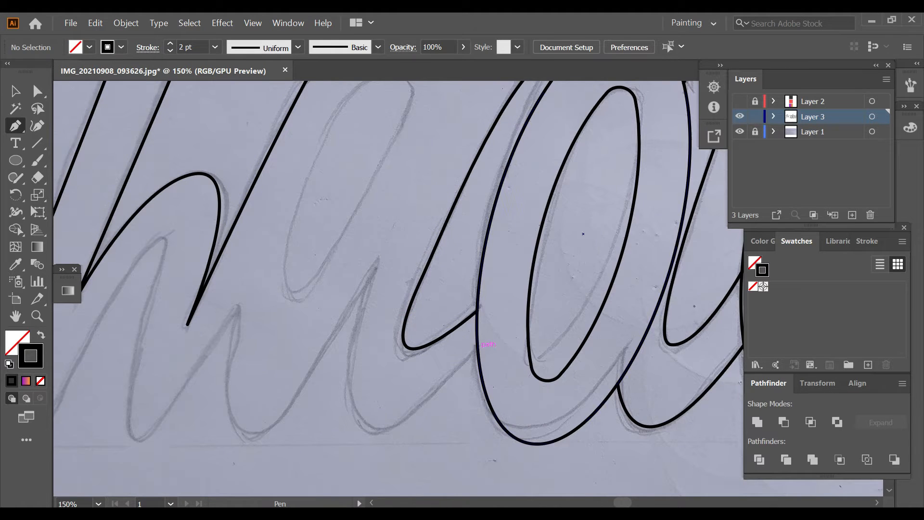
{"action": "left_click", "coordinate": [477, 349]}
{"action": "left_click", "coordinate": [375, 264]}
{"action": "left_click_drag", "start_coordinate": [375, 426], "coordinate": [368, 342]}
{"action": "left_click_drag", "start_coordinate": [354, 350], "coordinate": [322, 376]}
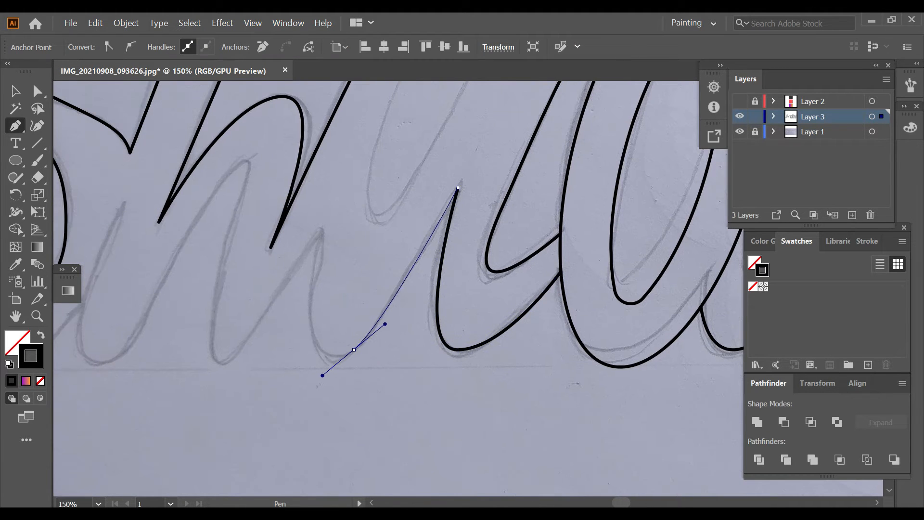
Continue the lower contour around the h's legs and the inner arch between them.
{"action": "left_click_drag", "start_coordinate": [213, 286], "coordinate": [216, 276]}
{"action": "left_click_drag", "start_coordinate": [217, 278], "coordinate": [259, 365]}
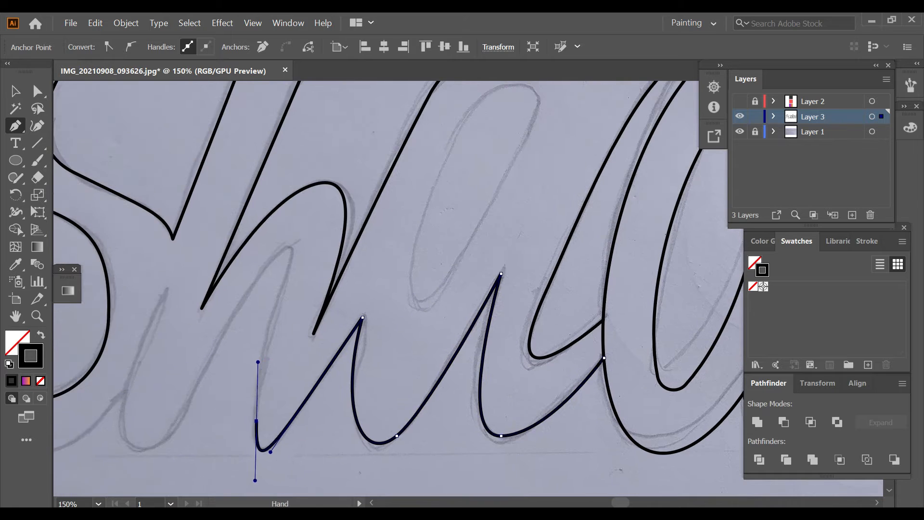
{"action": "left_click_drag", "start_coordinate": [257, 278], "coordinate": [226, 329]}
{"action": "left_click_drag", "start_coordinate": [225, 329], "coordinate": [329, 242]}
{"action": "left_click_drag", "start_coordinate": [276, 343], "coordinate": [245, 390]}
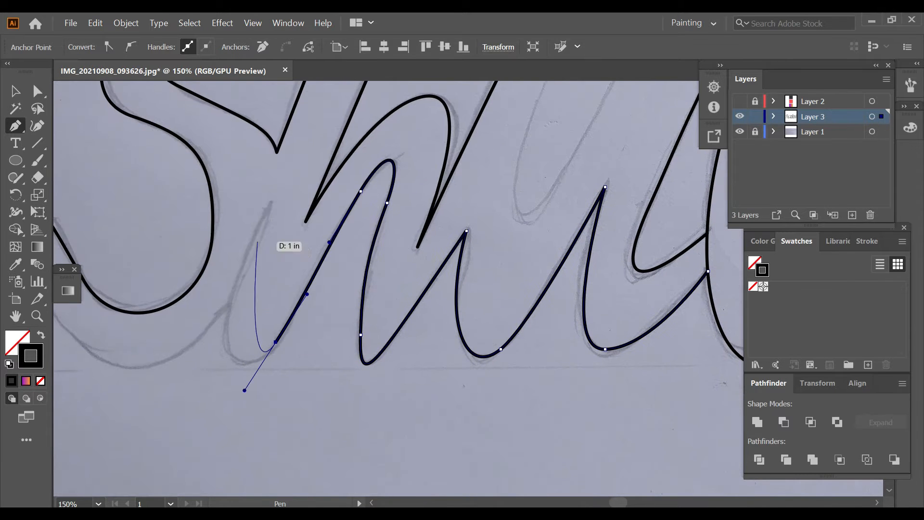
{"action": "left_click_drag", "start_coordinate": [247, 250], "coordinate": [197, 352]}
Trace the bottom curve of the S and close the outline at its lower tail.
{"action": "left_click_drag", "start_coordinate": [198, 352], "coordinate": [343, 372]}
{"action": "left_click", "coordinate": [37, 125]}
{"action": "left_click_drag", "start_coordinate": [270, 330], "coordinate": [211, 401]}
{"action": "key", "text": "ctrl+z"}
{"action": "key", "text": "ctrl+z"}
{"action": "left_click", "coordinate": [16, 126]}
{"action": "left_click", "coordinate": [379, 315]}
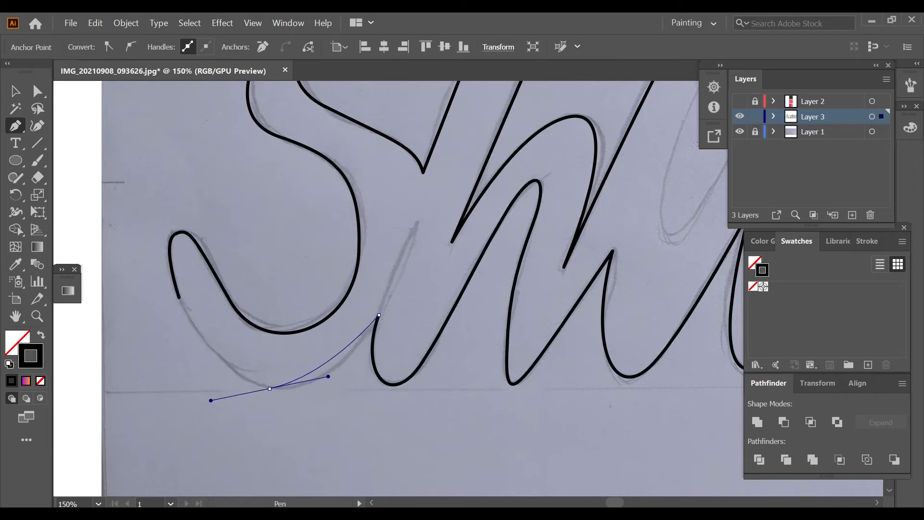
{"action": "key", "text": "ctrl+minus"}
{"action": "key", "text": "ctrl+minus"}
{"action": "key", "text": "ctrl+minus"}
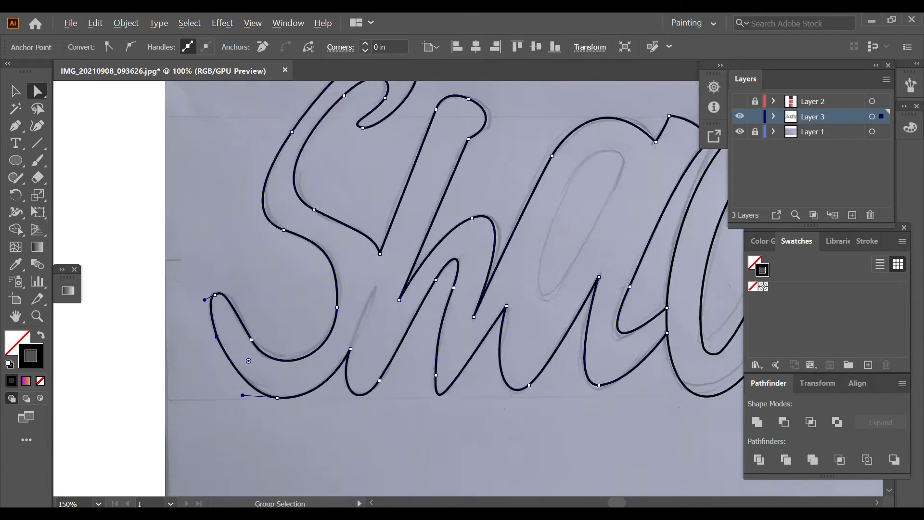
Trace the a's inner counter as a closed path with the Pen tool.
{"action": "key", "text": "ctrl+plus"}
{"action": "key", "text": "ctrl+plus"}
{"action": "key", "text": "ctrl+plus"}
{"action": "key", "text": "p"}
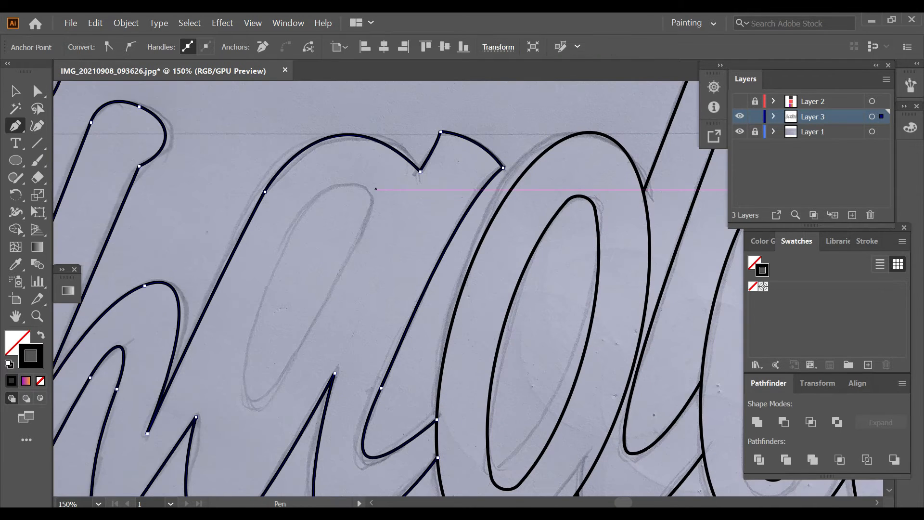
{"action": "left_click", "coordinate": [262, 405]}
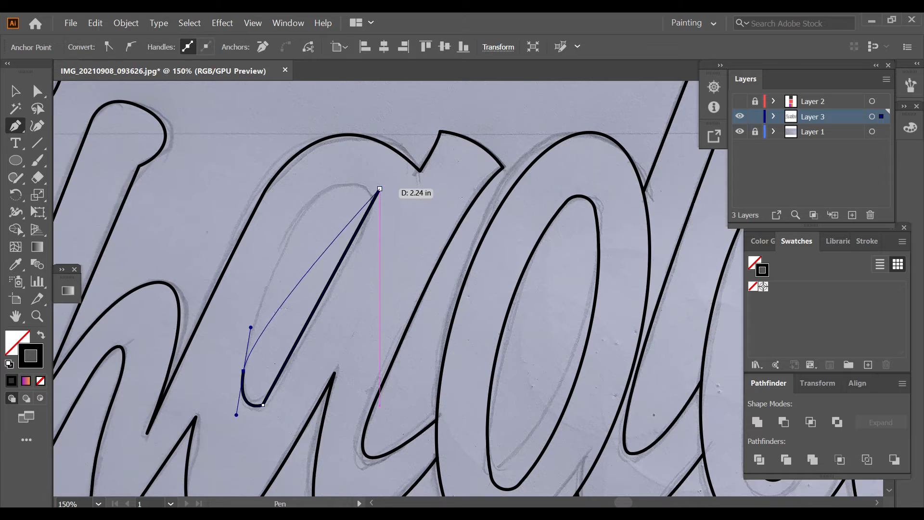
{"action": "left_click_drag", "start_coordinate": [379, 189], "coordinate": [286, 150]}
Round the corners of the a's inner counter to match the sketch.
{"action": "key", "text": "shift+grave"}
{"action": "key", "text": "a"}
{"action": "left_click_drag", "start_coordinate": [370, 194], "coordinate": [357, 199]}
{"action": "scroll", "coordinate": [270, 374], "scroll_direction": "down", "scroll_amount": 1}
{"action": "left_click_drag", "start_coordinate": [257, 373], "coordinate": [254, 368]}
{"action": "left_click", "coordinate": [285, 357]}
Select all traced paths and merge the letter areas with Shape Builder, leaving the counters out.
{"action": "scroll", "coordinate": [285, 357], "scroll_direction": "down", "scroll_amount": 3}
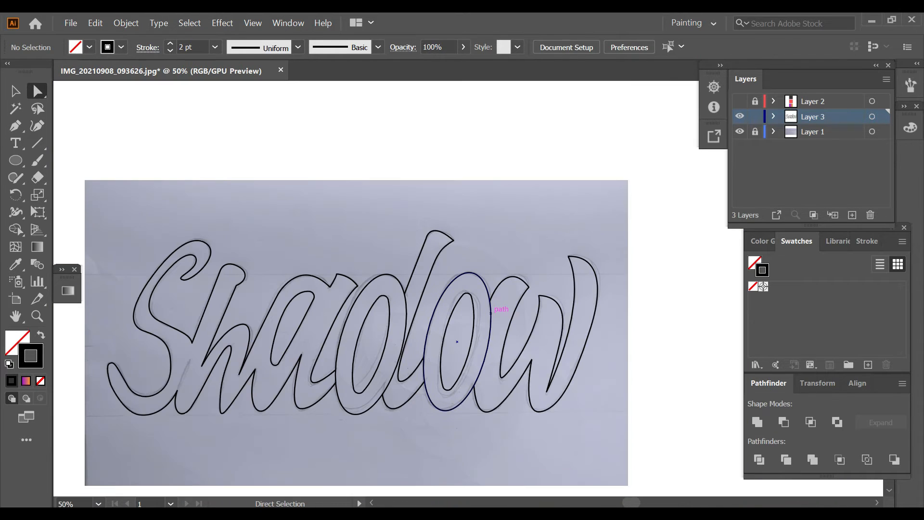
{"action": "scroll", "coordinate": [491, 313], "scroll_direction": "down", "scroll_amount": 2}
{"action": "key", "text": "ctrl+a"}
{"action": "key", "text": "shift+m"}
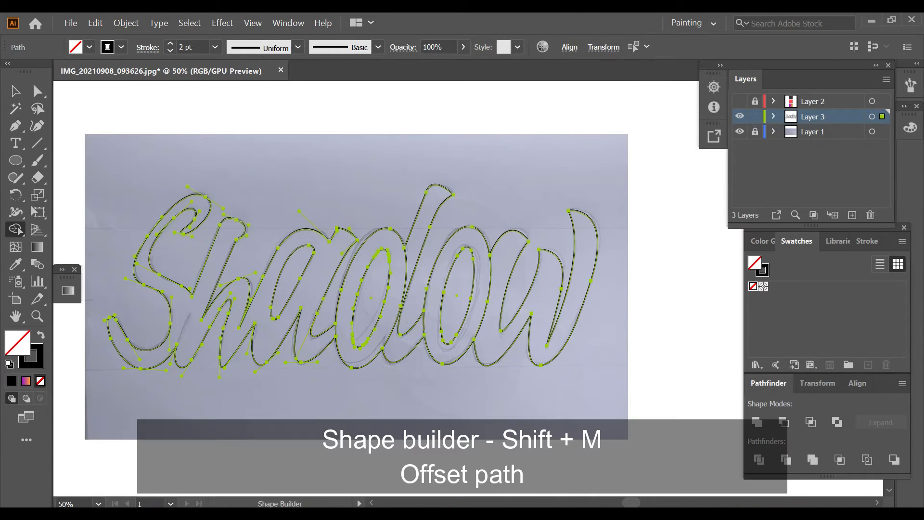
{"action": "left_click_drag", "start_coordinate": [407, 343], "coordinate": [496, 345]}
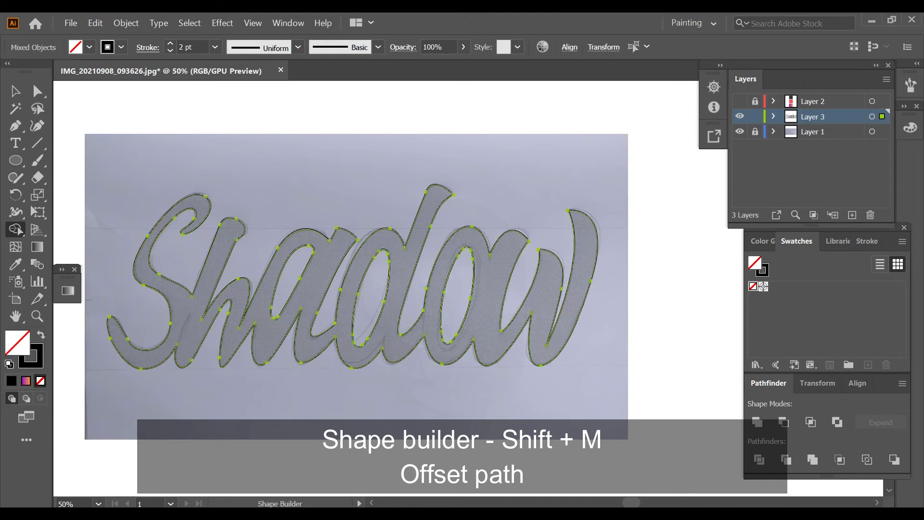
Hide Layer 1 and offset the merged lettering outward by 0.375 in.
{"action": "left_click", "coordinate": [579, 333]}
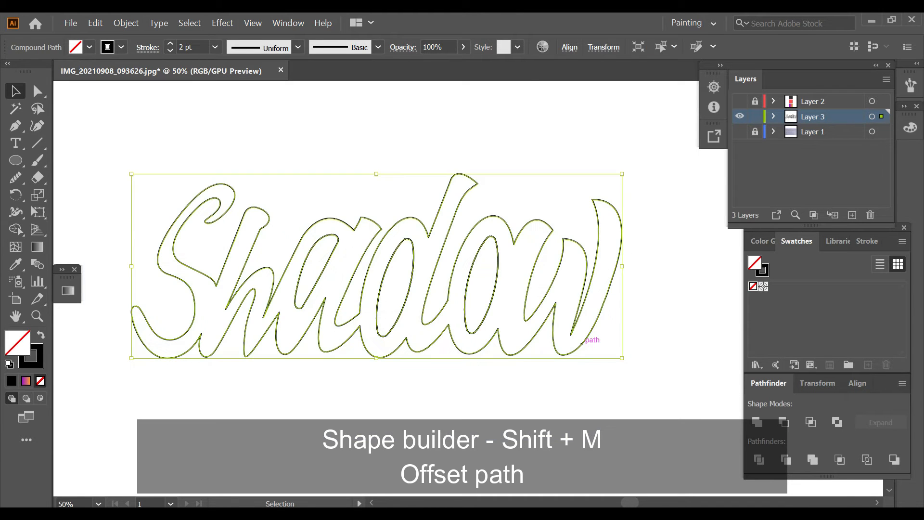
{"action": "left_click", "coordinate": [602, 386]}
{"action": "left_click", "coordinate": [578, 333], "text": "ctrl"}
{"action": "key", "text": "ctrl+shift+o"}
{"action": "type", "text": "0.375"}
{"action": "key", "text": "Tab"}
{"action": "key", "text": "Return"}
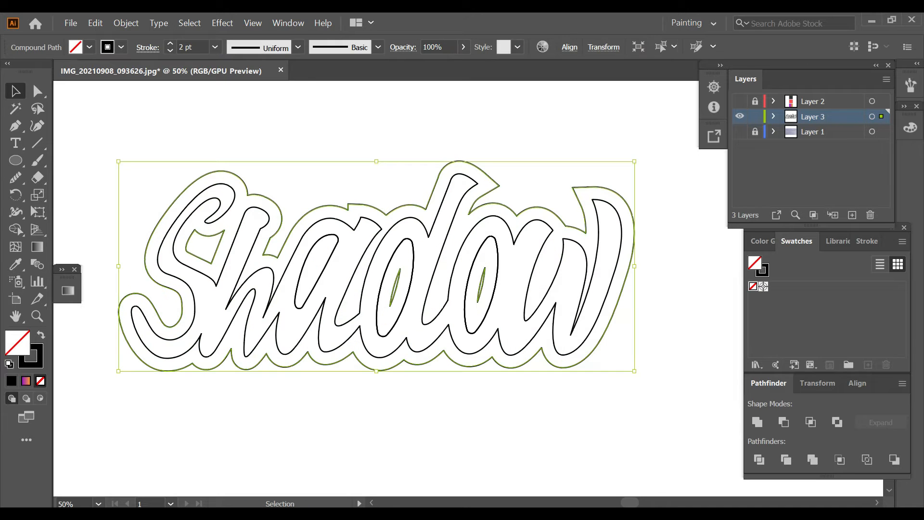
Show Layer 2 and fill the offset outline with the dark grey sample colour.
{"action": "left_click", "coordinate": [740, 101]}
{"action": "key", "text": "i"}
{"action": "left_click", "coordinate": [66, 144]}
{"action": "key", "text": "ctrl+shift+a"}
Apply the purple-to-orange sample gradient to the front lettering shape.
{"action": "key", "text": "v"}
{"action": "left_click", "coordinate": [621, 236]}
{"action": "key", "text": "i"}
{"action": "left_click", "coordinate": [66, 237]}
{"action": "scroll", "coordinate": [67, 237], "scroll_direction": "left", "scroll_amount": 1}
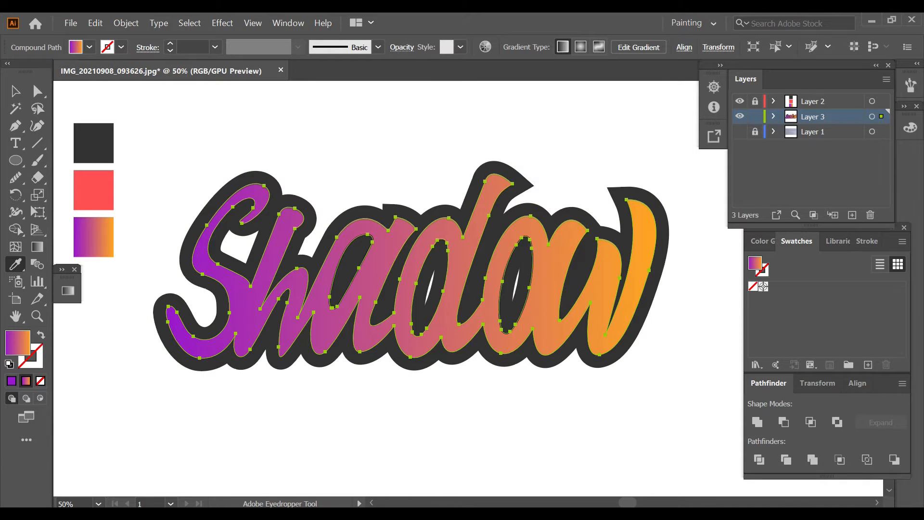
Rotate the lettering's gradient to run vertically, with orange at the top and purple at the bottom.
{"action": "left_click", "coordinate": [68, 291]}
{"action": "left_click", "coordinate": [187, 347]}
{"action": "left_click", "coordinate": [205, 285]}
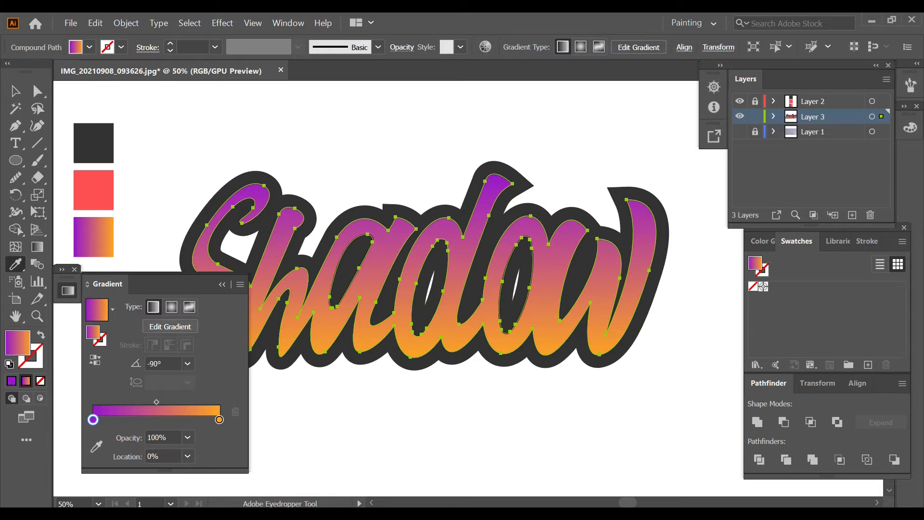
{"action": "left_click", "coordinate": [188, 346]}
{"action": "left_click", "coordinate": [205, 154]}
{"action": "key", "text": "ctrl+shift+a"}
{"action": "left_click", "coordinate": [223, 285]}
Delete the leftover black-stroked counter paths inside the a and the o.
{"action": "key", "text": "v"}
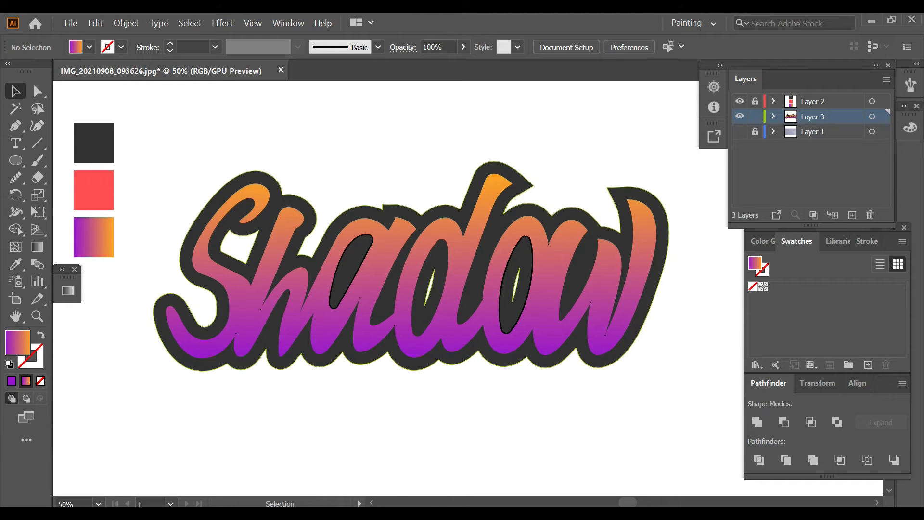
{"action": "left_click", "coordinate": [357, 274]}
{"action": "key", "text": "Delete"}
{"action": "left_click", "coordinate": [503, 325]}
{"action": "key", "text": "Delete"}
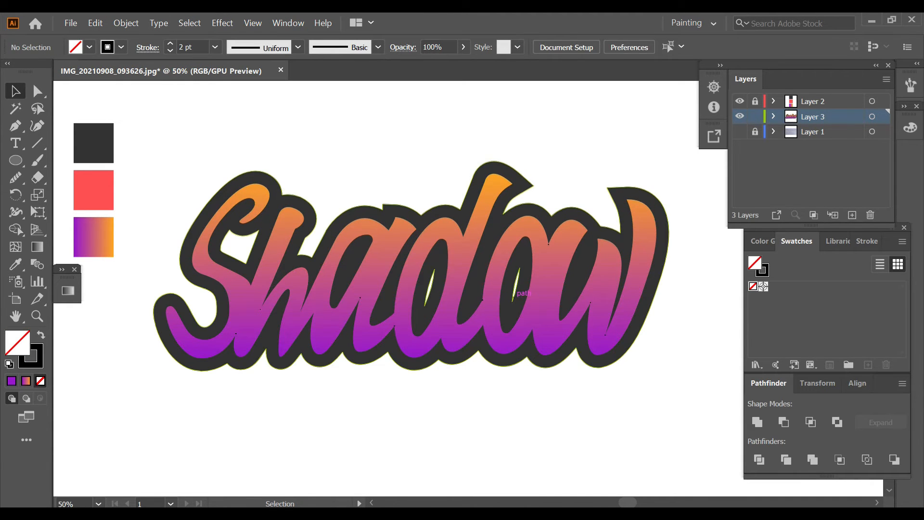
Unite the offset outline and draw dark grey patches over its white gaps inside the d and the o.
{"action": "left_click", "coordinate": [522, 300]}
{"action": "left_click", "coordinate": [758, 423]}
{"action": "key", "text": "ctrl+shift+a"}
{"action": "scroll", "coordinate": [493, 279], "scroll_direction": "up", "scroll_amount": 2}
{"action": "key", "text": "p"}
{"action": "left_click", "coordinate": [549, 235]}
{"action": "mouse_move", "coordinate": [528, 347]}
{"action": "left_mouse_down"}
{"action": "mouse_move", "coordinate": [548, 368]}
{"action": "mouse_move", "coordinate": [557, 316]}
{"action": "left_mouse_up"}
{"action": "left_click", "coordinate": [550, 235]}
{"action": "left_click", "coordinate": [388, 230]}
{"action": "left_click_drag", "start_coordinate": [345, 371], "coordinate": [373, 331]}
{"action": "left_click", "coordinate": [388, 230]}
{"action": "key", "text": "ctrl+shift+a"}
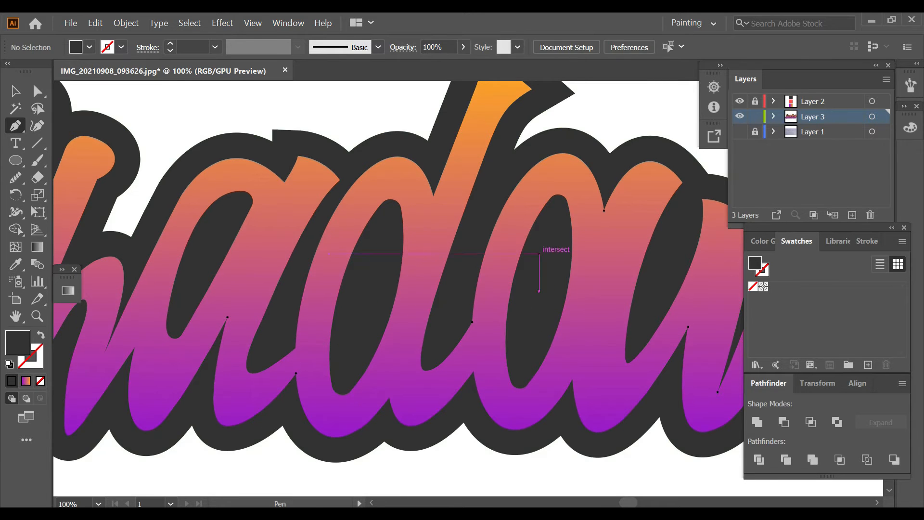
Unite the dark grey patches with the offset outline and send the merged shape behind the lettering.
{"action": "key", "text": "v"}
{"action": "left_click", "coordinate": [541, 284]}
{"action": "left_click", "coordinate": [366, 310], "text": "shift"}
{"action": "left_click", "coordinate": [580, 449], "text": "shift"}
{"action": "left_click", "coordinate": [757, 422]}
{"action": "key", "text": "ctrl+shift+bracketleft"}
{"action": "left_click", "coordinate": [367, 370]}
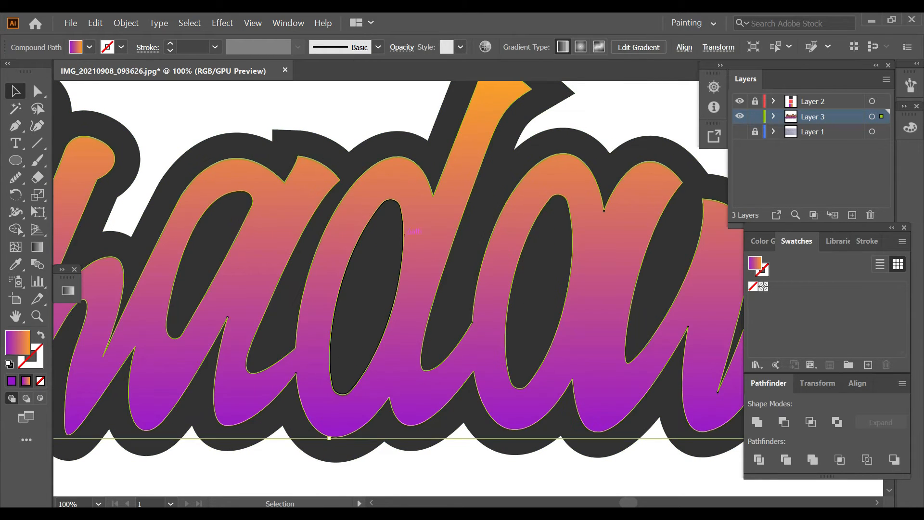
{"action": "scroll", "coordinate": [422, 290], "scroll_direction": "down", "scroll_amount": 4}
{"action": "left_click_drag", "start_coordinate": [452, 308], "coordinate": [467, 418]}
{"action": "left_click", "coordinate": [416, 289]}
{"action": "key", "text": "Delete"}
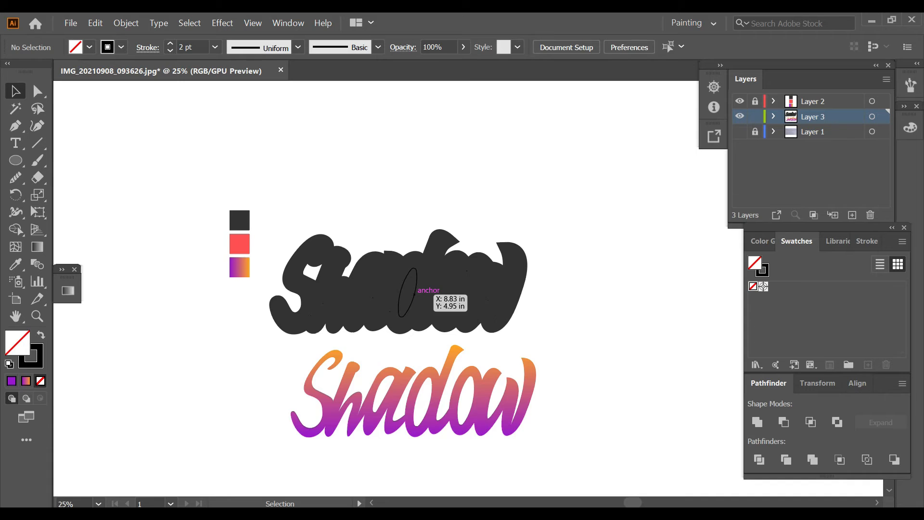
{"action": "key", "text": "ctrl+z"}
{"action": "key", "text": "ctrl+z"}
Delete the leftover black-stroked path inside the d and the small black specks on the lettering.
{"action": "scroll", "coordinate": [500, 329], "scroll_direction": "up", "scroll_amount": 2}
{"action": "left_click", "coordinate": [547, 221], "text": "shift"}
{"action": "left_click_drag", "start_coordinate": [547, 221], "coordinate": [648, 370]}
{"action": "key", "text": "ctrl+a"}
{"action": "left_click_drag", "start_coordinate": [679, 284], "coordinate": [611, 371]}
{"action": "key", "text": "Delete"}
{"action": "scroll", "coordinate": [30, 204], "scroll_direction": "down", "scroll_amount": 3}
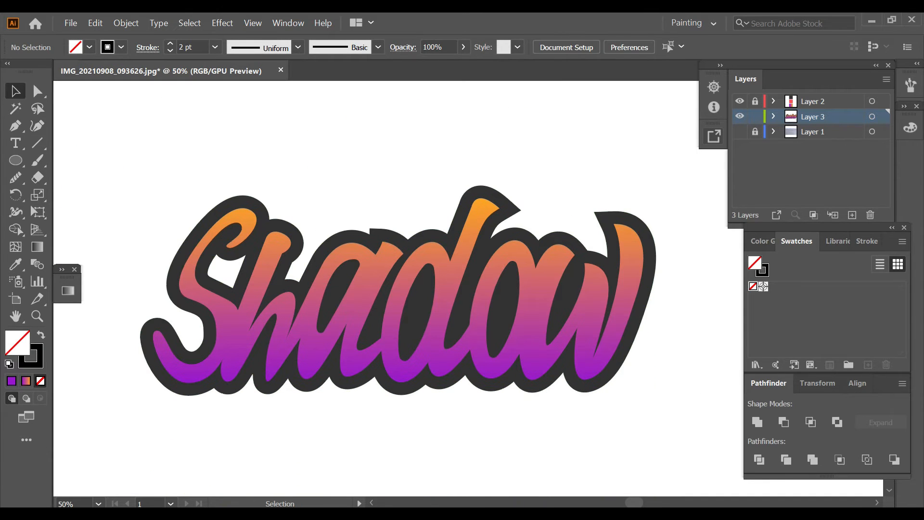
Set the fill colour to the light purple BB53F9.
{"action": "scroll", "coordinate": [541, 378], "scroll_direction": "down", "scroll_amount": 1}
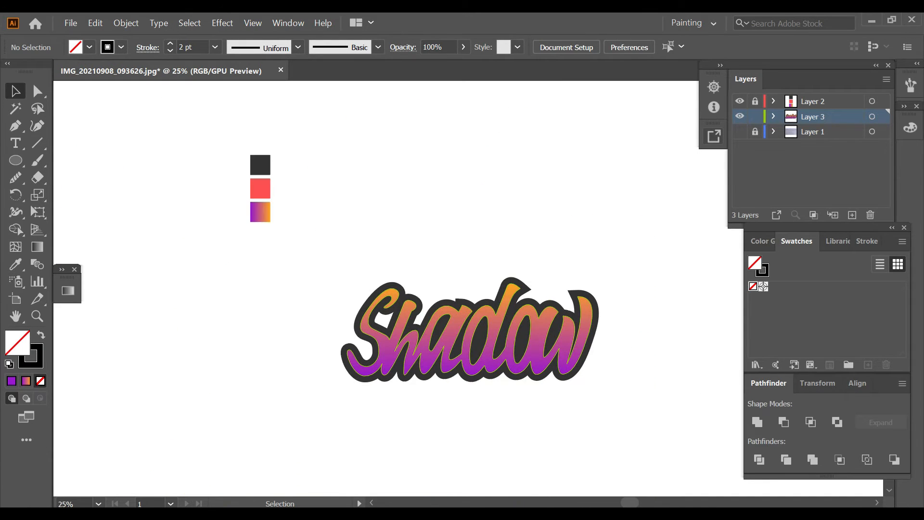
{"action": "scroll", "coordinate": [470, 330], "scroll_direction": "right", "scroll_amount": 2}
{"action": "left_click", "coordinate": [11, 381]}
{"action": "left_click", "coordinate": [38, 361]}
{"action": "left_click", "coordinate": [40, 381]}
{"action": "double_click", "coordinate": [18, 343]}
{"action": "left_click", "coordinate": [431, 262]}
{"action": "left_click", "coordinate": [650, 264]}
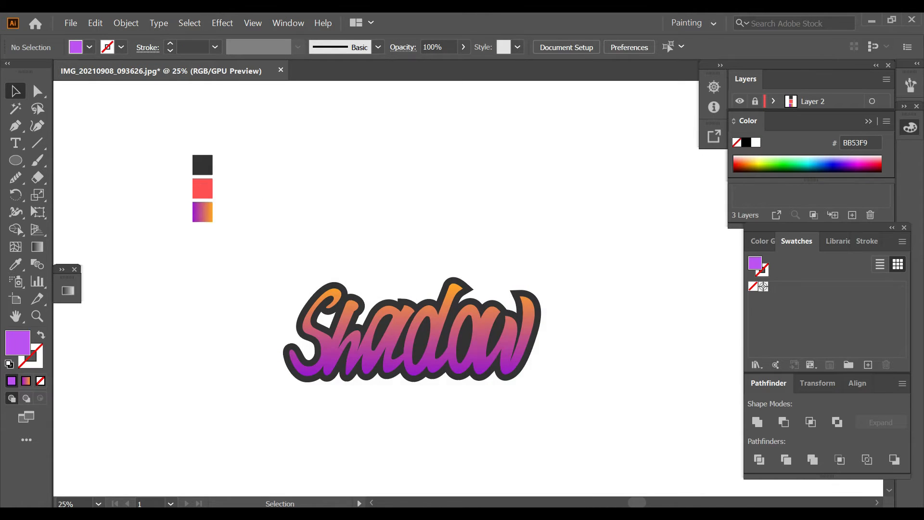
On a new layer above Layer 3, draw a straight purple-stroked line along the right edge of the h's stem.
{"action": "scroll", "coordinate": [339, 393], "scroll_direction": "up", "scroll_amount": 3}
{"action": "scroll", "coordinate": [340, 385], "scroll_direction": "right", "scroll_amount": 4}
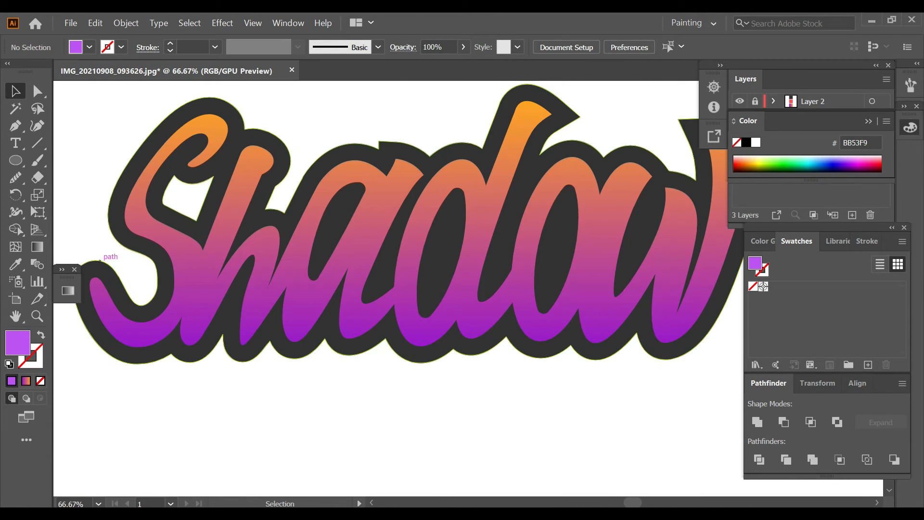
{"action": "key", "text": "p"}
{"action": "key", "text": "shift+x"}
{"action": "left_click", "coordinate": [262, 176]}
{"action": "left_click", "coordinate": [218, 281]}
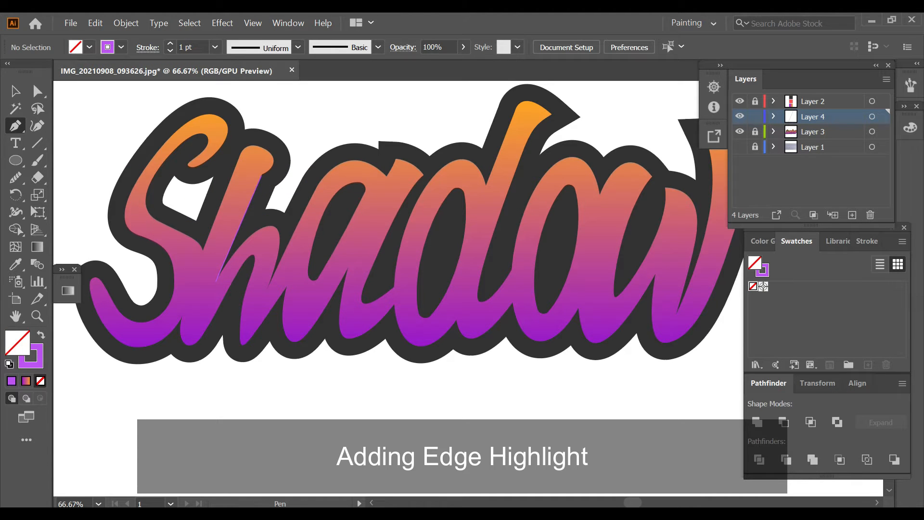
Set the highlight line's stroke to 4 pt and a lighter purple.
{"action": "key", "text": "v"}
{"action": "key", "text": "ctrl+a"}
{"action": "double_click", "coordinate": [38, 363]}
{"action": "left_click", "coordinate": [410, 262]}
{"action": "left_click", "coordinate": [650, 264]}
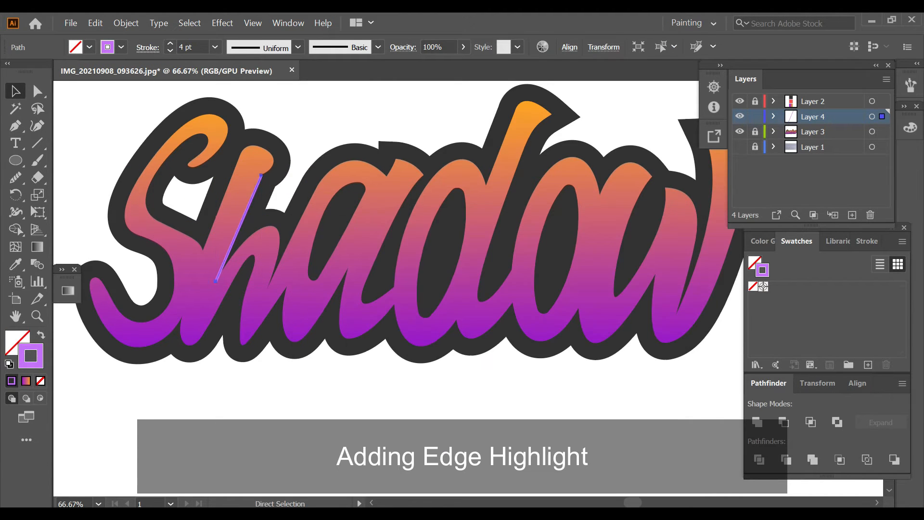
Draw a curved highlight stroke along the outer right edge of the h's arch.
{"action": "key", "text": "ctrl+shift+a"}
{"action": "key", "text": "p"}
{"action": "key", "text": "ctrl+equal"}
{"action": "key", "text": "ctrl+equal"}
{"action": "mouse_move", "coordinate": [244, 203]}
{"action": "left_mouse_down"}
{"action": "mouse_move", "coordinate": [401, 226]}
{"action": "mouse_move", "coordinate": [434, 278]}
{"action": "left_mouse_up"}
{"action": "left_click", "coordinate": [180, 237]}
{"action": "left_click", "coordinate": [202, 372]}
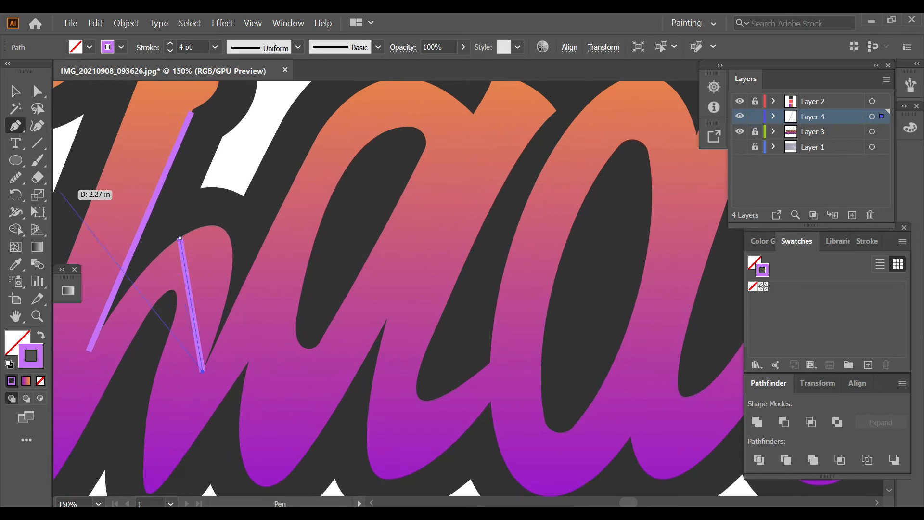
{"action": "key", "text": "shift+grave"}
{"action": "left_click_drag", "start_coordinate": [188, 285], "coordinate": [224, 229]}
{"action": "key", "text": "ctrl+shift+a"}
Draw a curved highlight stroke down the right edge of the a's stem.
{"action": "key", "text": "p"}
{"action": "key", "text": "ctrl+minus"}
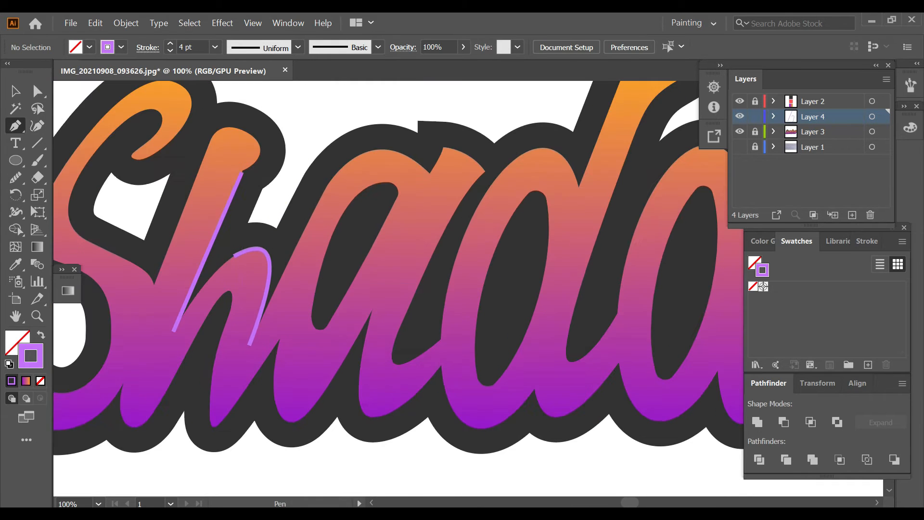
{"action": "left_click", "coordinate": [484, 172]}
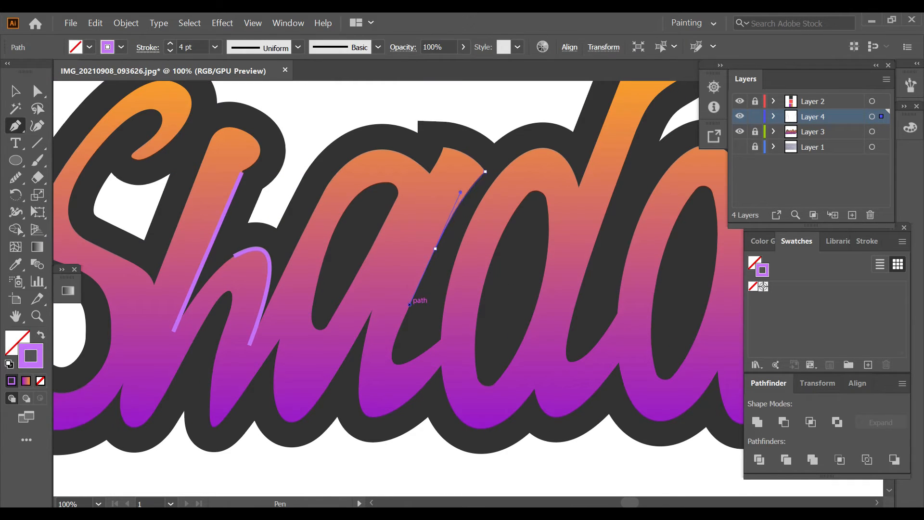
{"action": "left_click_drag", "start_coordinate": [435, 249], "coordinate": [409, 309]}
{"action": "key", "text": "ctrl+shift+a"}
{"action": "key", "text": "ctrl+plus"}
{"action": "left_click", "coordinate": [302, 356]}
{"action": "left_click", "coordinate": [37, 126]}
{"action": "left_click_drag", "start_coordinate": [368, 221], "coordinate": [371, 153]}
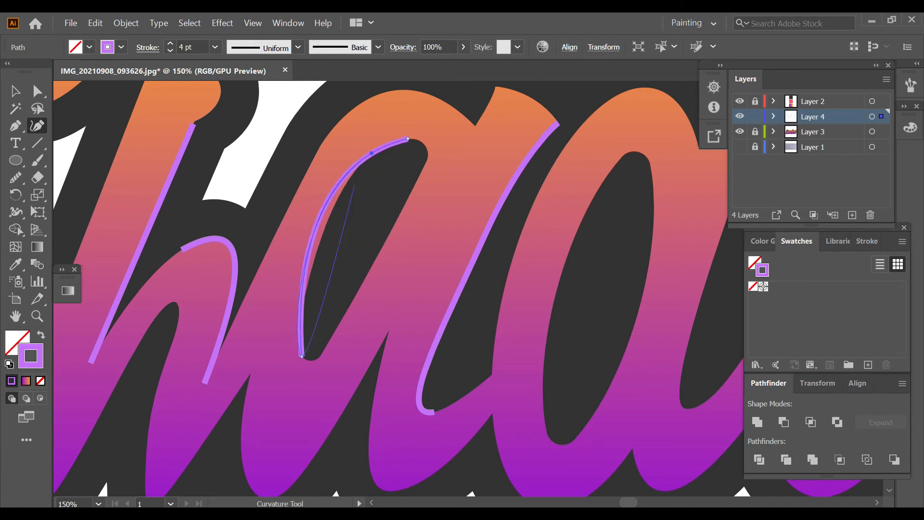
{"action": "key", "text": "v"}
{"action": "key", "text": "Delete"}
Draw curved highlight strokes along the left edges of the a's counter and the d's counter.
{"action": "left_click_drag", "start_coordinate": [305, 295], "coordinate": [282, 448]}
{"action": "scroll", "coordinate": [338, 335], "scroll_direction": "down", "scroll_amount": 1}
{"action": "key", "text": "ctrl+shift+a"}
{"action": "left_click_drag", "start_coordinate": [434, 313], "coordinate": [279, 242]}
{"action": "left_click", "coordinate": [374, 144]}
{"action": "left_click_drag", "start_coordinate": [322, 291], "coordinate": [318, 381]}
{"action": "left_click", "coordinate": [322, 292]}
{"action": "left_click_drag", "start_coordinate": [339, 336], "coordinate": [359, 338]}
{"action": "left_click", "coordinate": [376, 394], "text": "ctrl"}
Draw a highlight stroke down the right edge of the d's ascender, curving into its foot.
{"action": "left_click_drag", "start_coordinate": [431, 252], "coordinate": [341, 327]}
{"action": "left_click", "coordinate": [399, 139]}
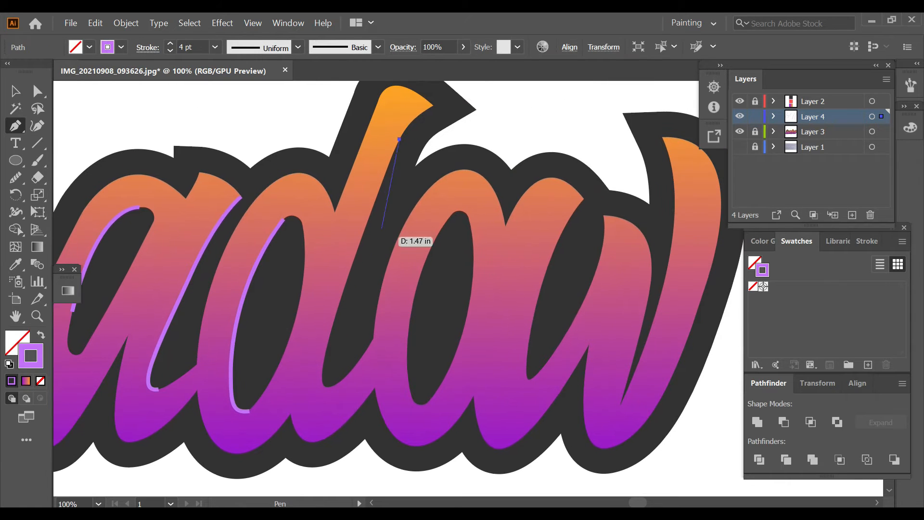
{"action": "left_click_drag", "start_coordinate": [344, 391], "coordinate": [364, 394]}
{"action": "left_click", "coordinate": [362, 456], "text": "ctrl"}
Draw a curved highlight stroke along the left edge of the o's counter, hooking around its lower end.
{"action": "left_click_drag", "start_coordinate": [443, 289], "coordinate": [387, 287]}
{"action": "left_click", "coordinate": [390, 218]}
{"action": "left_click_drag", "start_coordinate": [364, 403], "coordinate": [409, 461]}
{"action": "key", "text": "ctrl+z"}
{"action": "left_click_drag", "start_coordinate": [352, 371], "coordinate": [360, 455]}
{"action": "left_click_drag", "start_coordinate": [367, 402], "coordinate": [385, 404]}
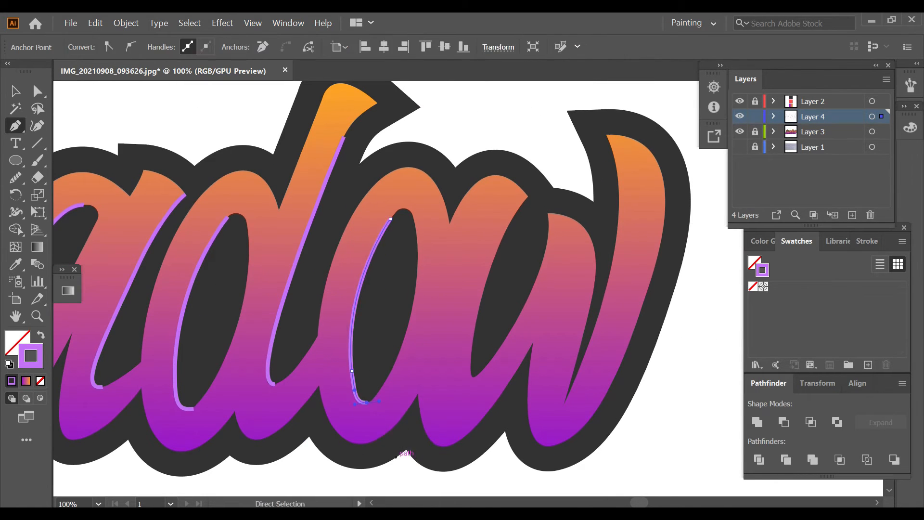
{"action": "left_click", "coordinate": [380, 439], "text": "ctrl"}
Draw curved highlight strokes along the right edges of the w's first and middle strokes.
{"action": "left_click_drag", "start_coordinate": [510, 289], "coordinate": [411, 274]}
{"action": "left_click", "coordinate": [428, 182]}
{"action": "left_click_drag", "start_coordinate": [380, 425], "coordinate": [378, 465]}
{"action": "left_click", "coordinate": [378, 466], "text": "ctrl"}
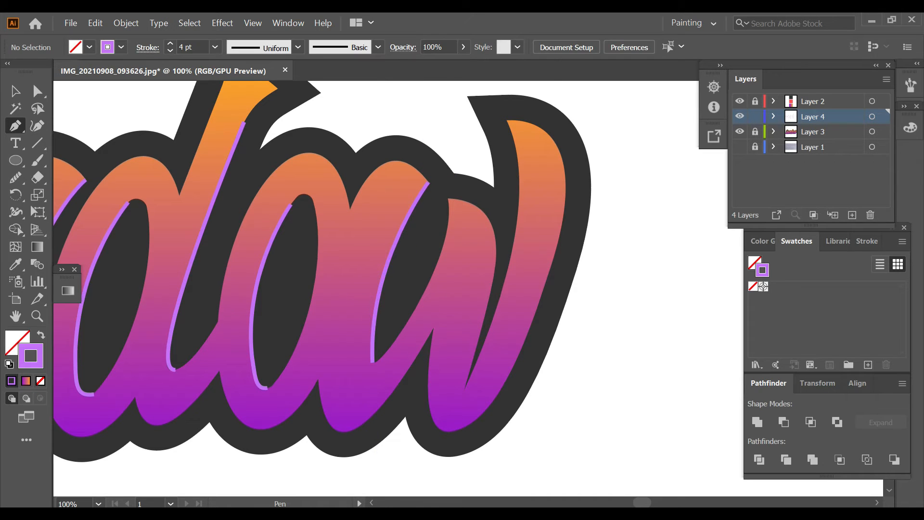
{"action": "left_click", "coordinate": [477, 206]}
{"action": "mouse_move", "coordinate": [476, 349]}
{"action": "left_mouse_down"}
{"action": "mouse_move", "coordinate": [440, 247]}
{"action": "mouse_move", "coordinate": [395, 383]}
{"action": "left_mouse_up"}
{"action": "left_click", "coordinate": [395, 384], "text": "ctrl"}
Draw a curved highlight stroke down the right edge of the w's last stroke.
{"action": "left_click_drag", "start_coordinate": [472, 135], "coordinate": [452, 251]}
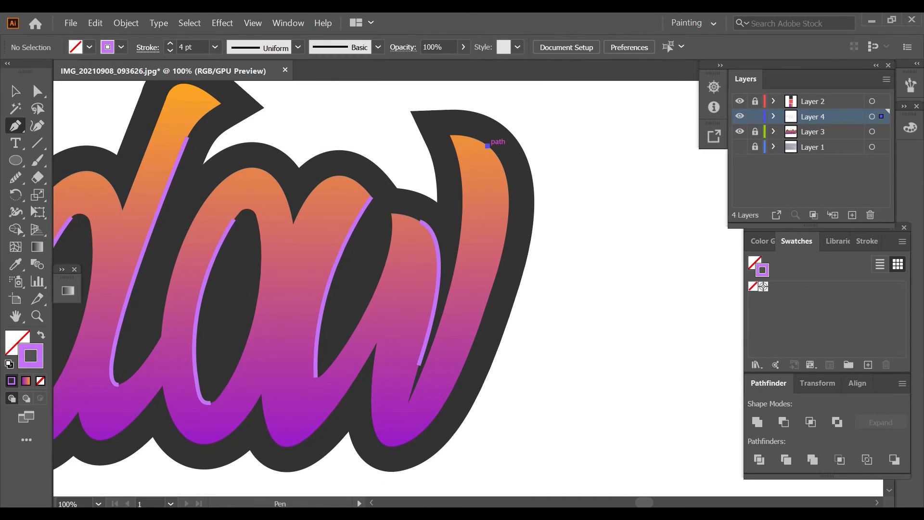
{"action": "left_click", "coordinate": [488, 145]}
{"action": "left_click_drag", "start_coordinate": [460, 378], "coordinate": [450, 276]}
{"action": "left_click_drag", "start_coordinate": [363, 470], "coordinate": [364, 470]}
{"action": "left_click", "coordinate": [366, 468], "text": "ctrl"}
Draw curved highlight strokes along the S's upper inner curve and the inner edge of its tail.
{"action": "scroll", "coordinate": [481, 376], "scroll_direction": "down", "scroll_amount": 3}
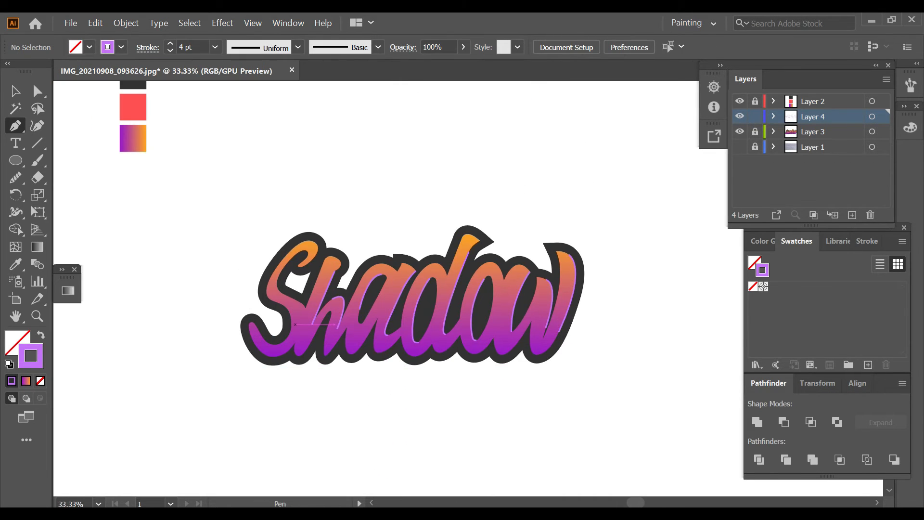
{"action": "scroll", "coordinate": [353, 333], "scroll_direction": "up", "scroll_amount": 2}
{"action": "scroll", "coordinate": [244, 170], "scroll_direction": "up", "scroll_amount": 1}
{"action": "left_click", "coordinate": [223, 164]}
{"action": "left_click_drag", "start_coordinate": [229, 274], "coordinate": [314, 308]}
{"action": "left_click", "coordinate": [208, 357], "text": "ctrl"}
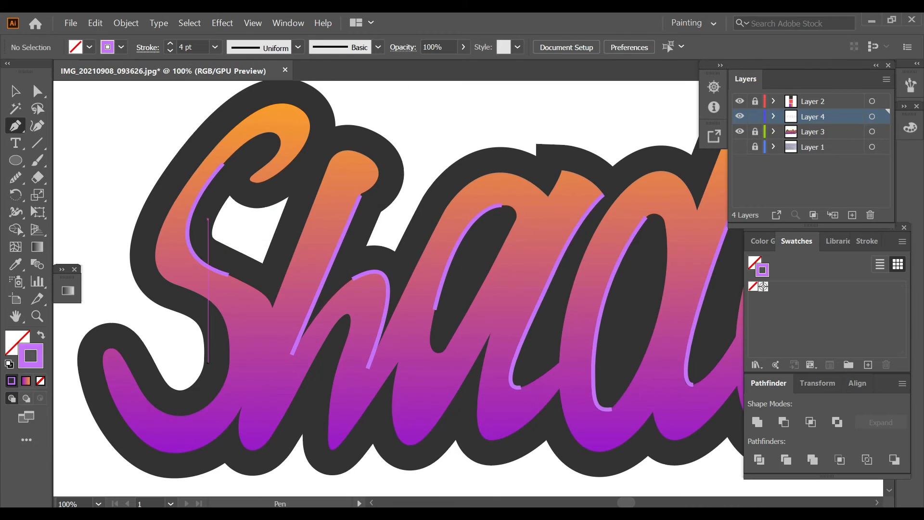
{"action": "left_click_drag", "start_coordinate": [127, 360], "coordinate": [185, 304]}
{"action": "left_click", "coordinate": [178, 299]}
{"action": "left_click_drag", "start_coordinate": [253, 358], "coordinate": [303, 342]}
{"action": "left_click", "coordinate": [338, 328], "text": "ctrl"}
Draw highlight strokes along the lower right edges of the h's stem and its second leg.
{"action": "scroll", "coordinate": [371, 316], "scroll_direction": "up", "scroll_amount": 1}
{"action": "left_click", "coordinate": [436, 184]}
{"action": "left_click_drag", "start_coordinate": [383, 264], "coordinate": [343, 340]}
{"action": "left_click", "coordinate": [308, 385], "text": "ctrl"}
{"action": "left_click_drag", "start_coordinate": [506, 290], "coordinate": [391, 292]}
{"action": "left_click", "coordinate": [405, 257]}
{"action": "left_click", "coordinate": [323, 373]}
{"action": "left_click", "coordinate": [366, 380], "text": "ctrl"}
Draw curved highlight strokes along the lower right edges of the a's bowl and its foot.
{"action": "left_click_drag", "start_coordinate": [526, 365], "coordinate": [409, 364]}
{"action": "left_click", "coordinate": [421, 220]}
{"action": "left_click_drag", "start_coordinate": [307, 383], "coordinate": [264, 402]}
{"action": "left_click", "coordinate": [337, 395], "text": "ctrl"}
{"action": "left_click_drag", "start_coordinate": [505, 308], "coordinate": [365, 289]}
{"action": "left_click", "coordinate": [387, 279]}
{"action": "mouse_move", "coordinate": [268, 345]}
{"action": "left_mouse_down"}
{"action": "mouse_move", "coordinate": [234, 318]}
{"action": "mouse_move", "coordinate": [238, 303]}
{"action": "left_mouse_up"}
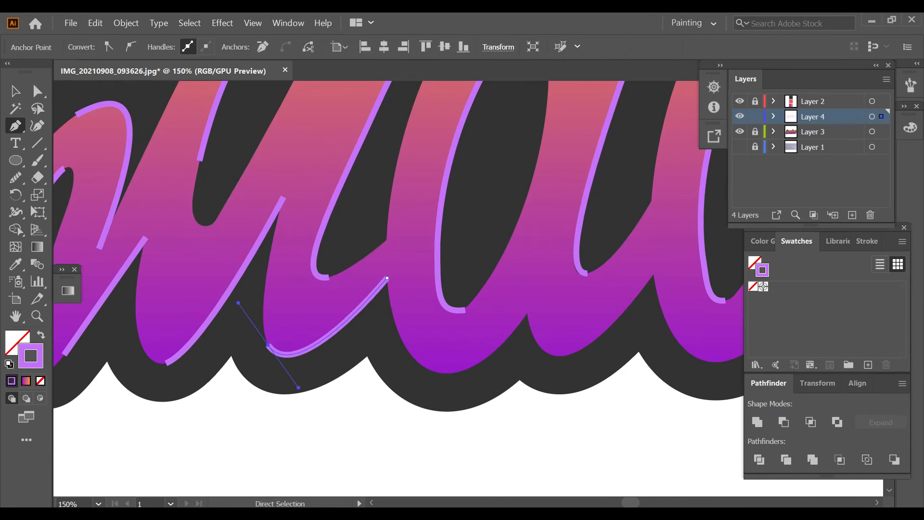
{"action": "left_click", "coordinate": [323, 384], "text": "ctrl"}
Draw curved highlight strokes along the lower right edges of the d's bowl and its foot.
{"action": "left_click_drag", "start_coordinate": [515, 332], "coordinate": [365, 334]}
{"action": "left_click", "coordinate": [378, 314]}
{"action": "mouse_move", "coordinate": [270, 366]}
{"action": "left_mouse_down"}
{"action": "mouse_move", "coordinate": [222, 353]}
{"action": "mouse_move", "coordinate": [220, 327]}
{"action": "left_mouse_up"}
{"action": "left_click", "coordinate": [309, 390], "text": "ctrl"}
{"action": "left_click_drag", "start_coordinate": [491, 322], "coordinate": [364, 327]}
{"action": "left_click", "coordinate": [378, 282]}
{"action": "left_click_drag", "start_coordinate": [272, 358], "coordinate": [238, 337]}
{"action": "left_click", "coordinate": [308, 388], "text": "ctrl"}
Draw a curved highlight stroke along the lower right edge of the o.
{"action": "left_click_drag", "start_coordinate": [496, 332], "coordinate": [375, 320]}
{"action": "left_click", "coordinate": [405, 280]}
{"action": "mouse_move", "coordinate": [287, 341]}
{"action": "left_mouse_down"}
{"action": "mouse_move", "coordinate": [269, 340]}
{"action": "mouse_move", "coordinate": [241, 294]}
{"action": "left_mouse_up"}
{"action": "left_click", "coordinate": [308, 385], "text": "ctrl"}
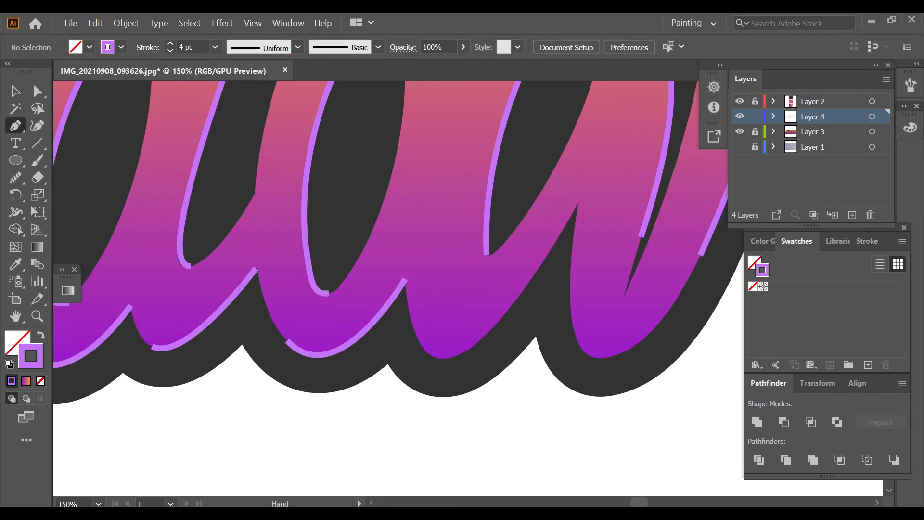
Draw curved highlight strokes along the lower right edges of the w's two bottom bends.
{"action": "left_click_drag", "start_coordinate": [496, 323], "coordinate": [352, 325]}
{"action": "left_click", "coordinate": [435, 203]}
{"action": "left_click_drag", "start_coordinate": [278, 350], "coordinate": [232, 295]}
{"action": "left_click", "coordinate": [308, 385], "text": "ctrl"}
{"action": "left_click", "coordinate": [556, 257]}
{"action": "left_click_drag", "start_coordinate": [393, 276], "coordinate": [387, 278]}
{"action": "left_click", "coordinate": [545, 410], "text": "ctrl"}
{"action": "scroll", "coordinate": [545, 409], "scroll_direction": "down", "scroll_amount": 4}
{"action": "scroll", "coordinate": [529, 412], "scroll_direction": "down", "scroll_amount": 1}
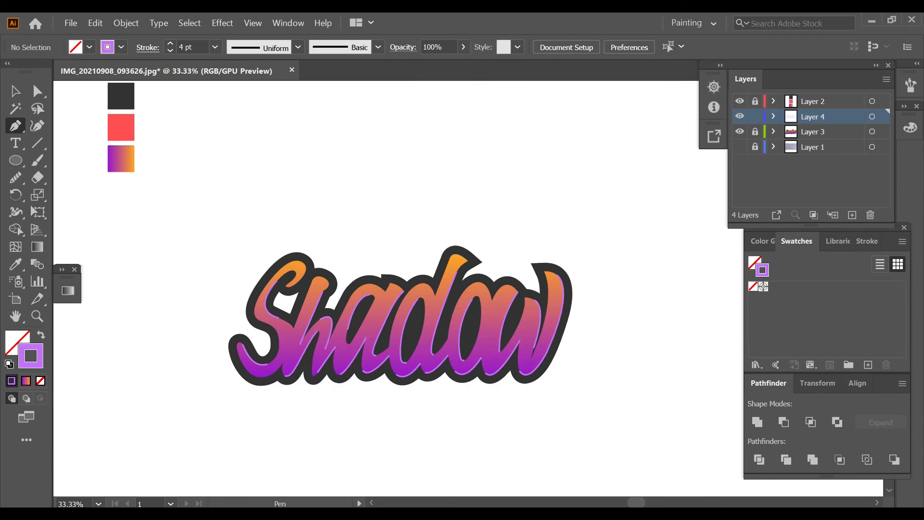
Give all highlight strokes the tapered elliptical width profile and a 5 pt weight.
{"action": "key", "text": "ctrl+a"}
{"action": "left_click", "coordinate": [298, 47]}
{"action": "left_click", "coordinate": [262, 91]}
{"action": "left_click", "coordinate": [216, 47]}
{"action": "left_click", "coordinate": [204, 144]}
{"action": "left_click", "coordinate": [215, 48]}
{"action": "left_click", "coordinate": [205, 175]}
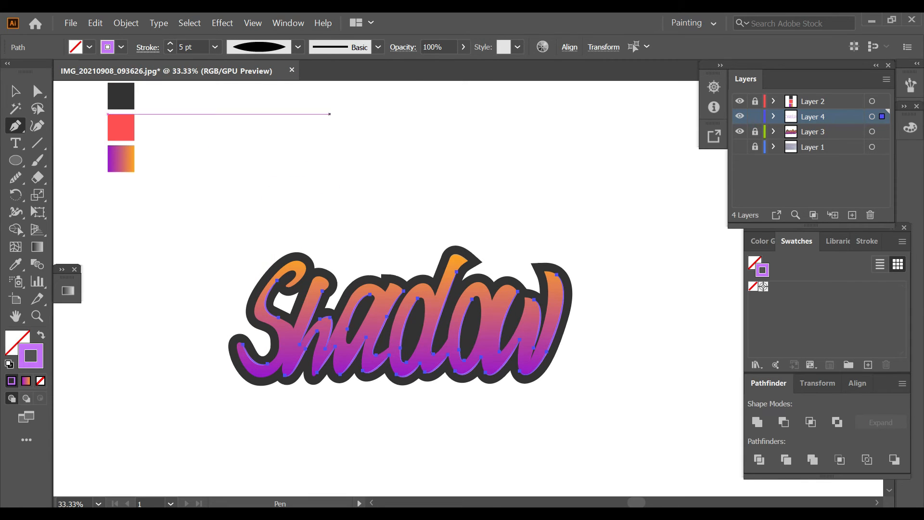
Set the blending mode of the selected purple highlight strokes to Color Dodge.
{"action": "left_click", "coordinate": [403, 47]}
{"action": "left_click", "coordinate": [287, 71]}
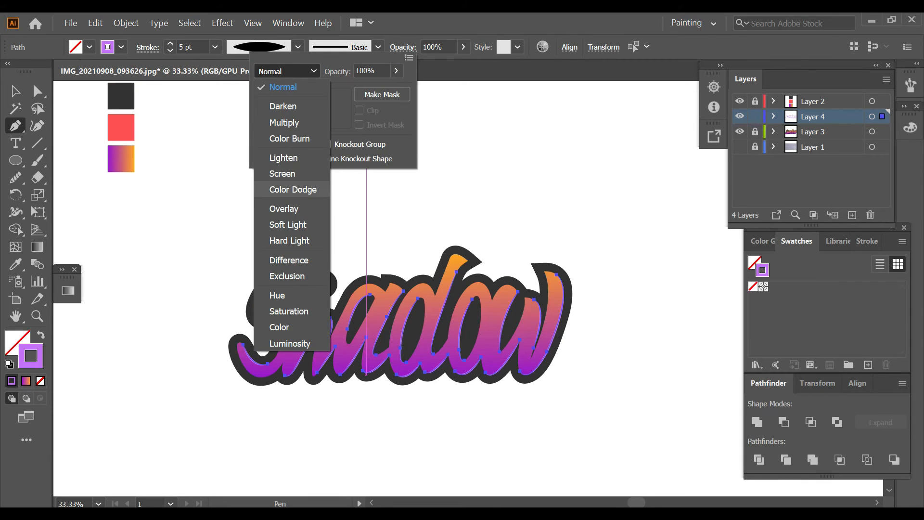
{"action": "left_click", "coordinate": [293, 190]}
{"action": "left_click", "coordinate": [650, 334], "text": "ctrl"}
Draw a short curved dark accent path outside the outline beside the upper part of the S, bulging away from the letter.
{"action": "scroll", "coordinate": [650, 334], "scroll_direction": "down", "scroll_amount": 1}
{"action": "scroll", "coordinate": [650, 333], "scroll_direction": "right", "scroll_amount": 1}
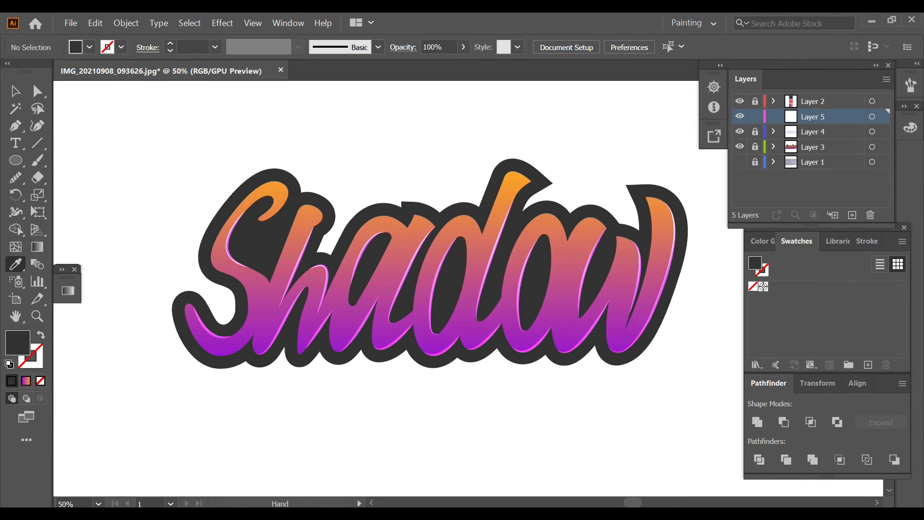
{"action": "key", "text": "p"}
{"action": "scroll", "coordinate": [187, 263], "scroll_direction": "up", "scroll_amount": 2}
{"action": "left_click", "coordinate": [192, 219]}
{"action": "left_click", "coordinate": [201, 295]}
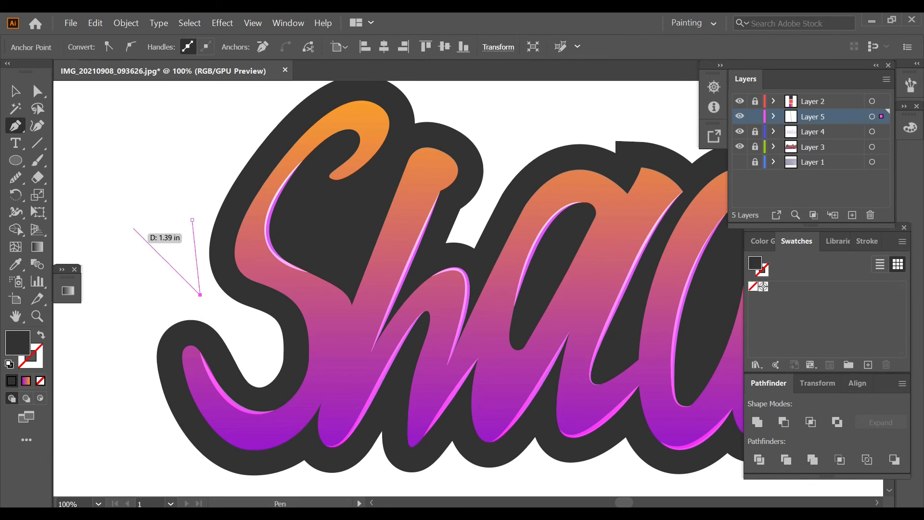
{"action": "key", "text": "shift+x"}
{"action": "left_click", "coordinate": [37, 125]}
{"action": "left_click_drag", "start_coordinate": [196, 261], "coordinate": [179, 268]}
{"action": "left_click", "coordinate": [145, 265], "text": "ctrl"}
Give the accent stroke beside the S a tapered width profile and a 13 pt weight.
{"action": "left_click", "coordinate": [179, 270]}
{"action": "left_click", "coordinate": [253, 112]}
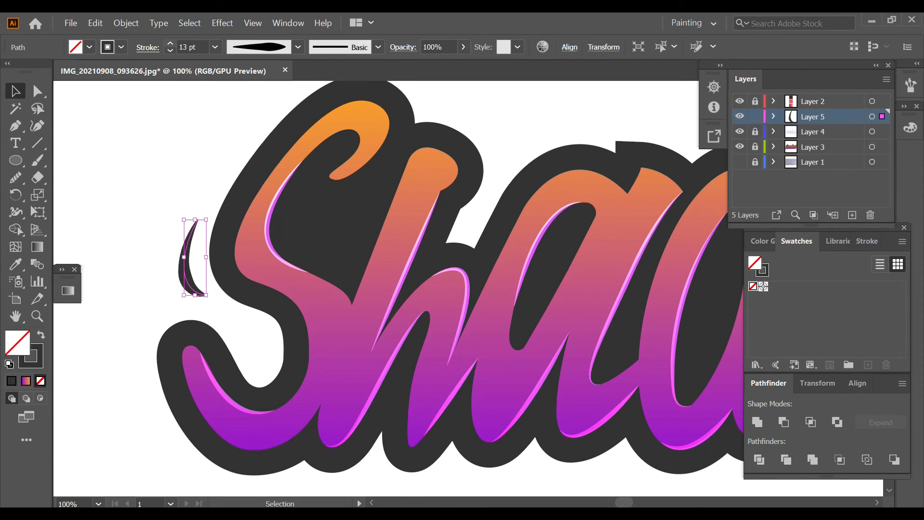
{"action": "key", "text": "ctrl+shift+a"}
Draw a curved accent path around the outside of the w's upper right end, following the dark outline.
{"action": "scroll", "coordinate": [452, 208], "scroll_direction": "down", "scroll_amount": 2}
{"action": "left_click_drag", "start_coordinate": [453, 208], "coordinate": [183, 208]}
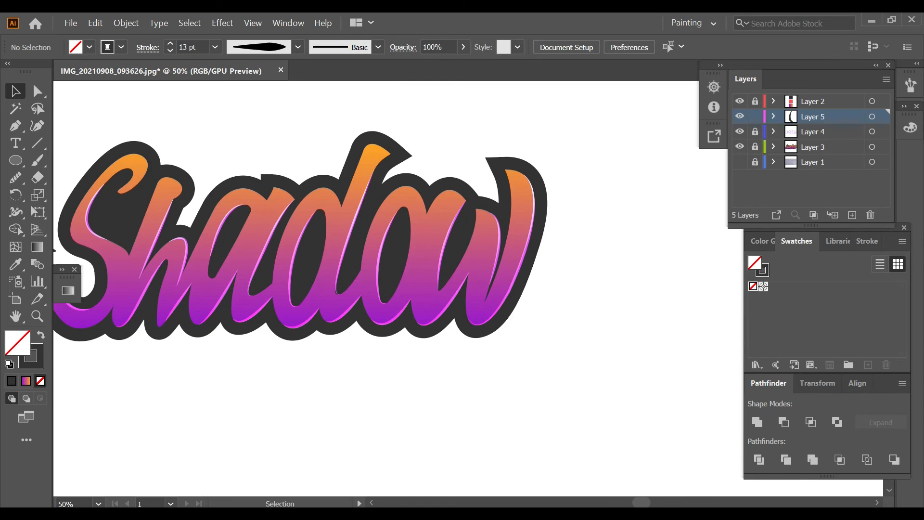
{"action": "scroll", "coordinate": [489, 144], "scroll_direction": "up", "scroll_amount": 1}
{"action": "left_click_drag", "start_coordinate": [488, 143], "coordinate": [418, 156]}
{"action": "key", "text": "p"}
{"action": "left_click", "coordinate": [416, 156]}
{"action": "left_click_drag", "start_coordinate": [497, 361], "coordinate": [502, 348]}
{"action": "left_click", "coordinate": [561, 290], "text": "ctrl"}
Give the accent stroke above the w a tapered width profile and a 13 pt weight.
{"action": "key", "text": "v"}
{"action": "left_click", "coordinate": [505, 193]}
{"action": "left_click", "coordinate": [298, 47]}
{"action": "left_click", "coordinate": [273, 169]}
{"action": "left_click", "coordinate": [195, 47]}
{"action": "type", "text": "13"}
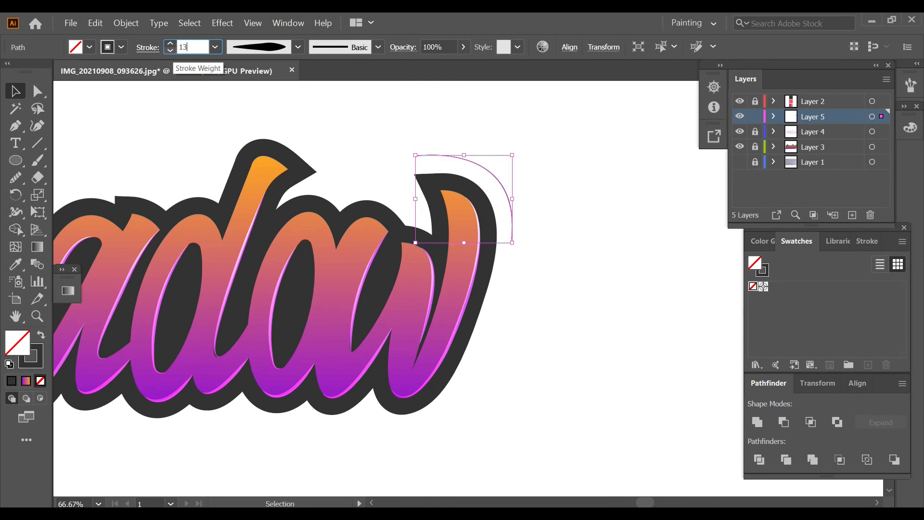
{"action": "key", "text": "Return"}
{"action": "left_click", "coordinate": [147, 47]}
{"action": "left_click", "coordinate": [133, 270]}
{"action": "left_click", "coordinate": [545, 155]}
Draw two small dark filled dots, one near the start of each accent stroke beside the S and the w.
{"action": "scroll", "coordinate": [545, 155], "scroll_direction": "down", "scroll_amount": 3}
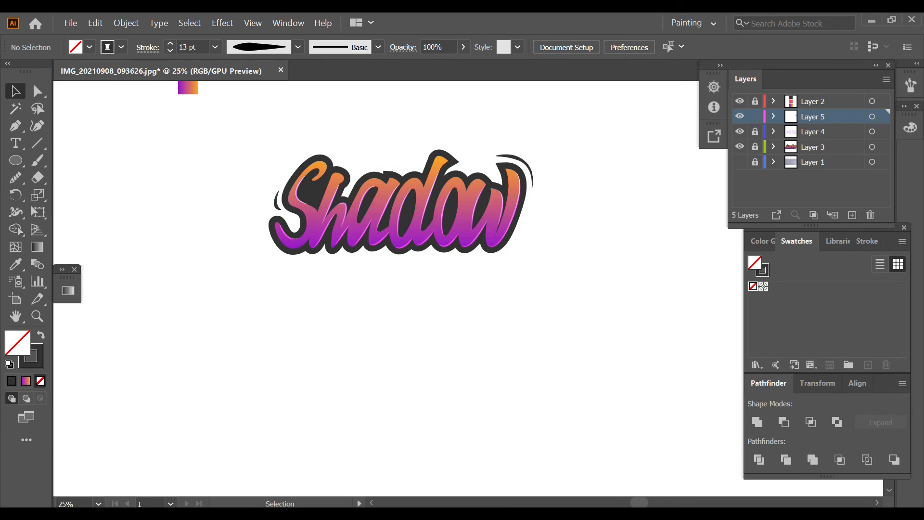
{"action": "scroll", "coordinate": [535, 190], "scroll_direction": "up", "scroll_amount": 2}
{"action": "key", "text": "l"}
{"action": "key", "text": "shift+x"}
{"action": "left_click_drag", "start_coordinate": [442, 125], "coordinate": [582, 129]}
{"action": "left_click_drag", "start_coordinate": [161, 182], "coordinate": [169, 189]}
{"action": "left_click", "coordinate": [356, 264], "text": "ctrl"}
Lock Layer 5, add a new layer directly above Layer 1 and show the artboard.
{"action": "scroll", "coordinate": [355, 264], "scroll_direction": "down", "scroll_amount": 1}
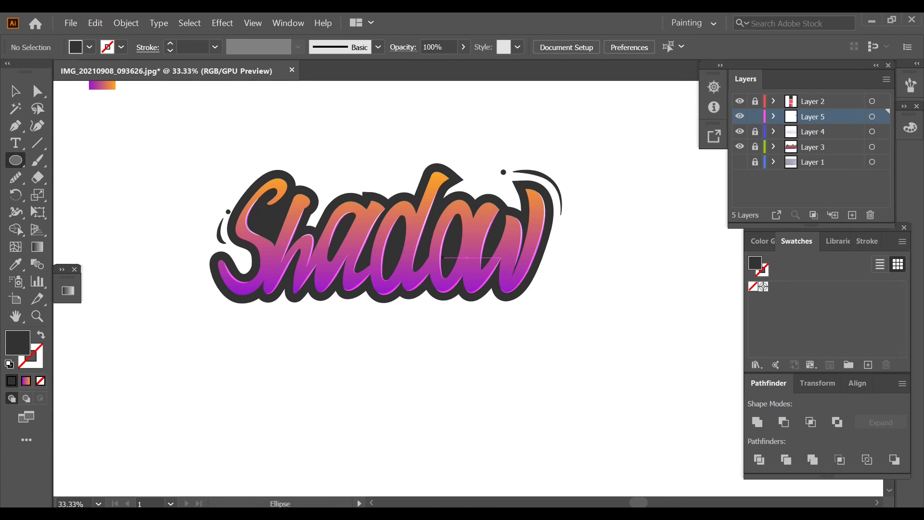
{"action": "scroll", "coordinate": [443, 257], "scroll_direction": "up", "scroll_amount": 3}
{"action": "left_click", "coordinate": [755, 117]}
{"action": "left_click", "coordinate": [828, 163]}
{"action": "left_click", "coordinate": [853, 216]}
{"action": "key", "text": "ctrl+shift+h"}
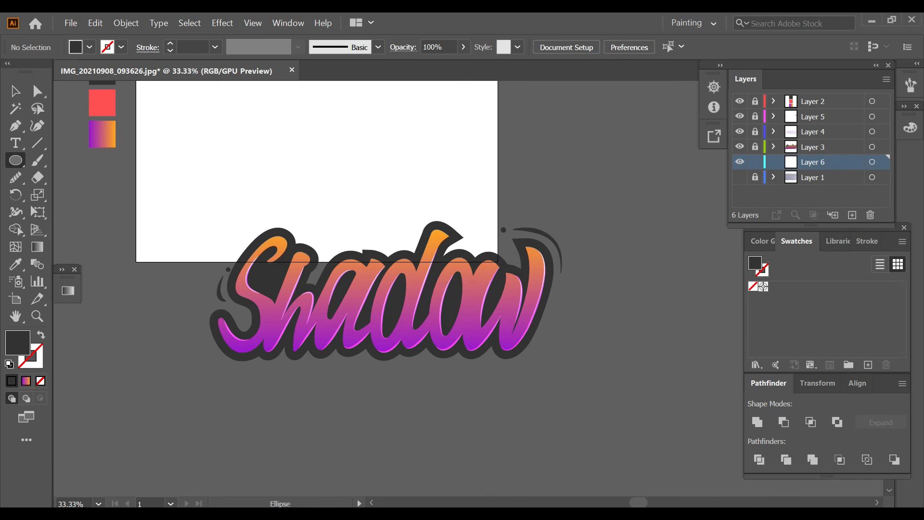
Unlock the lettering, highlight and accent layers and group all of their artwork.
{"action": "left_click_drag", "start_coordinate": [755, 131], "coordinate": [755, 117]}
{"action": "key", "text": "ctrl+a"}
{"action": "right_click", "coordinate": [504, 293]}
{"action": "left_click", "coordinate": [529, 359]}
{"action": "key", "text": "v"}
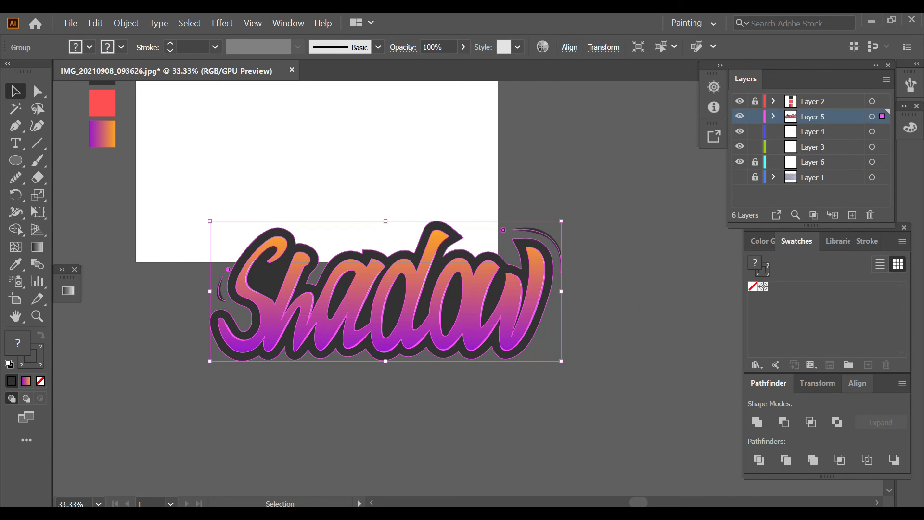
Centre the grouped lettering horizontally and vertically on the artboard.
{"action": "left_click", "coordinate": [858, 384]}
{"action": "left_click", "coordinate": [784, 422]}
{"action": "left_click", "coordinate": [872, 422]}
{"action": "left_click", "coordinate": [554, 313]}
{"action": "scroll", "coordinate": [385, 212], "scroll_direction": "up", "scroll_amount": 2}
Scale the lettering group down proportionally about its centre so it leaves more margin on the artboard.
{"action": "key", "text": "ctrl+a"}
{"action": "left_click_drag", "start_coordinate": [492, 206], "coordinate": [458, 202]}
{"action": "left_click", "coordinate": [553, 241]}
Lock Layer 5 and create a 16 × 9 in background rectangle on Layer 4.
{"action": "scroll", "coordinate": [386, 212], "scroll_direction": "up", "scroll_amount": 2}
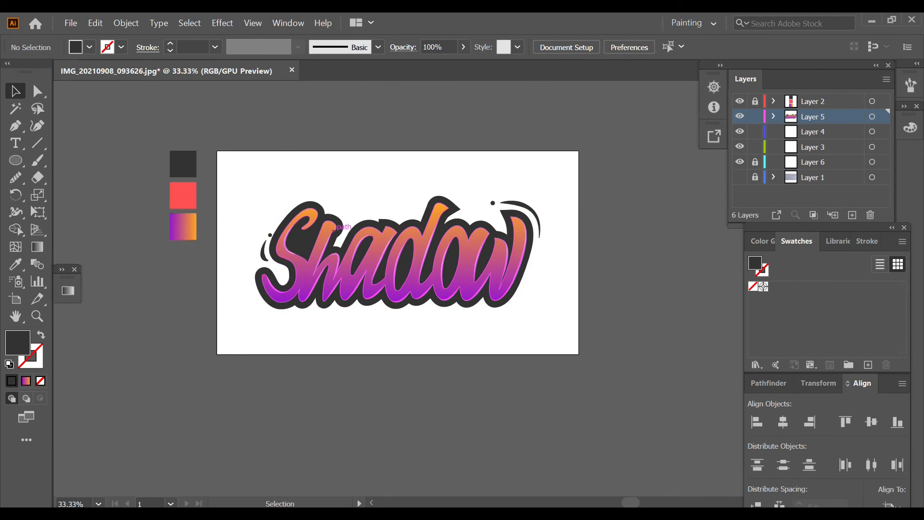
{"action": "scroll", "coordinate": [385, 212], "scroll_direction": "up", "scroll_amount": 1}
{"action": "left_click", "coordinate": [755, 116]}
{"action": "left_click", "coordinate": [814, 132]}
{"action": "key", "text": "m"}
{"action": "left_click", "coordinate": [340, 171]}
{"action": "type", "text": "16"}
{"action": "key", "text": "Tab"}
{"action": "type", "text": "9"}
{"action": "key", "text": "Return"}
Align the background rectangle to the artboard's centre and fill it with the sampled red swatch colour.
{"action": "left_click", "coordinate": [872, 423]}
{"action": "left_click", "coordinate": [106, 186]}
{"action": "left_click", "coordinate": [117, 337], "text": "ctrl"}
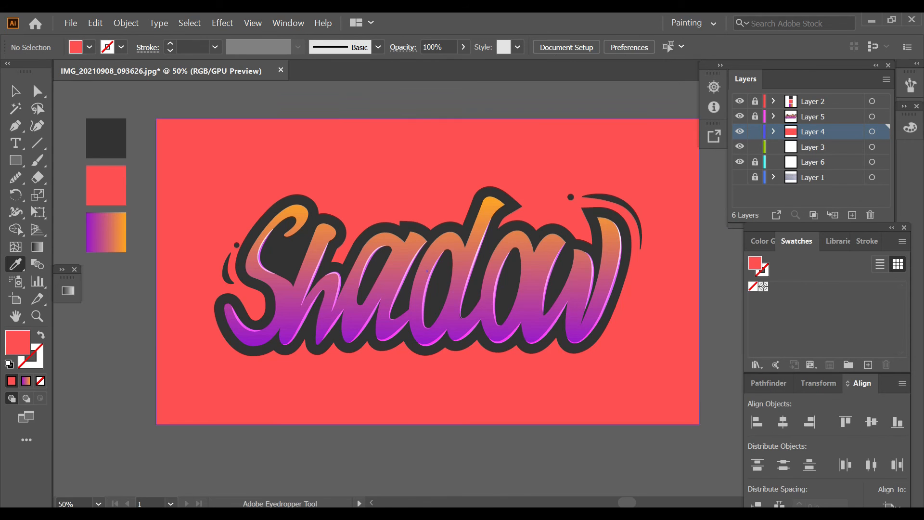
Recolour the background rectangle with the orange sampled from the end of the gradient swatch.
{"action": "scroll", "coordinate": [376, 284], "scroll_direction": "up", "scroll_amount": 1}
{"action": "scroll", "coordinate": [376, 284], "scroll_direction": "right", "scroll_amount": 1}
{"action": "left_click", "coordinate": [183, 217], "text": "ctrl"}
{"action": "left_click", "coordinate": [95, 255]}
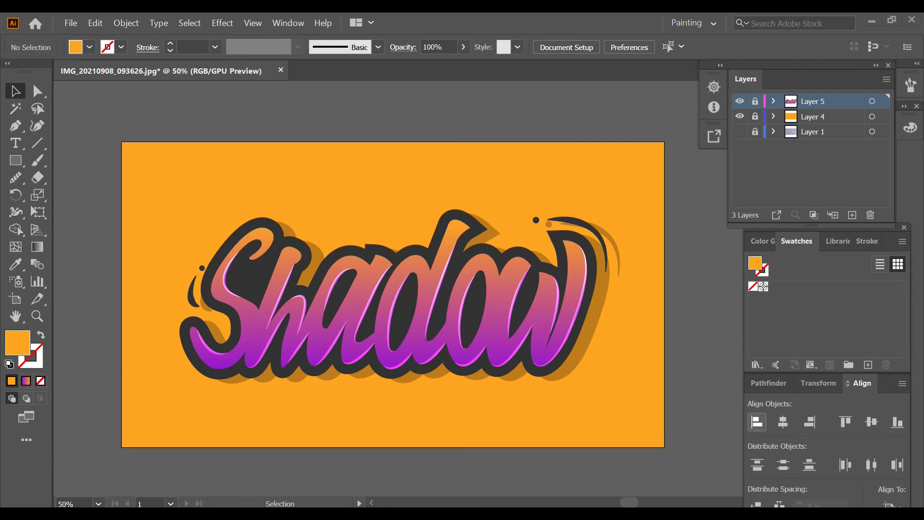
Set up an export of the artwork as JPEG to the New Volume (F:) drive.
{"action": "left_click", "coordinate": [71, 23]}
{"action": "mouse_move", "coordinate": [93, 208]}
{"action": "left_click", "coordinate": [262, 221]}
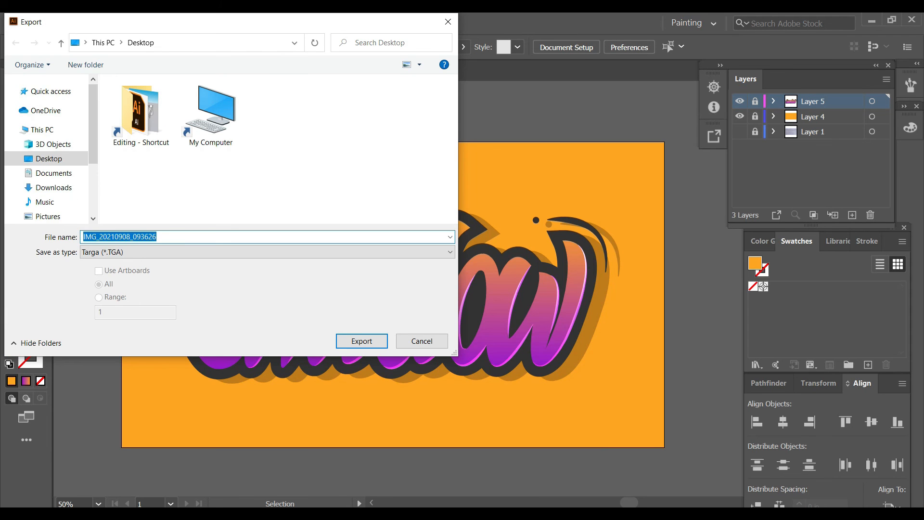
{"action": "left_click", "coordinate": [62, 140]}
{"action": "left_click", "coordinate": [268, 252]}
{"action": "left_click", "coordinate": [110, 317]}
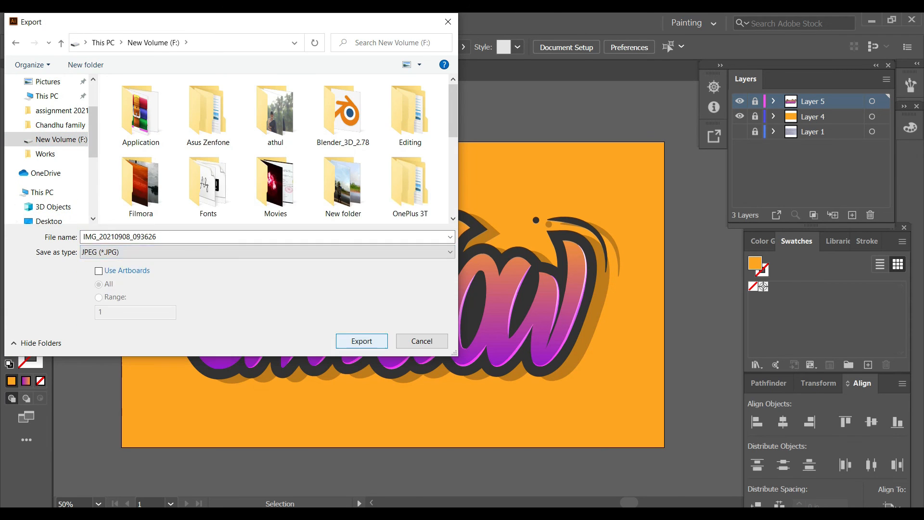